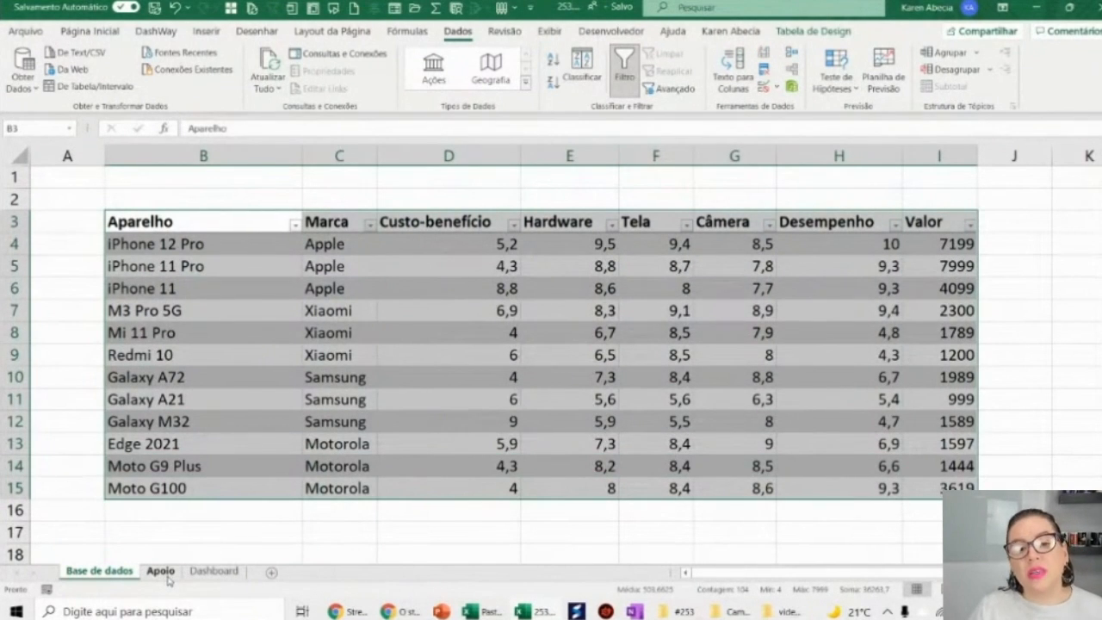
Review the phone table's columns on the Base de dados sheet, including Aparelho, Custo-benefício, Hardware and Tela.
left_click(353, 534)
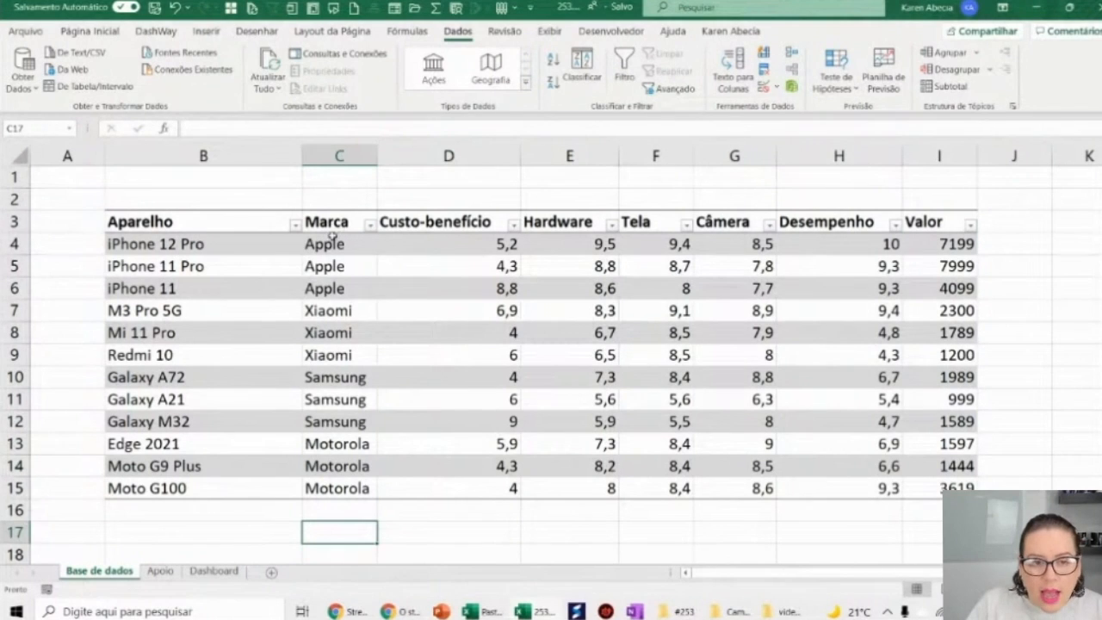
left_click(267, 226)
left_click(508, 225)
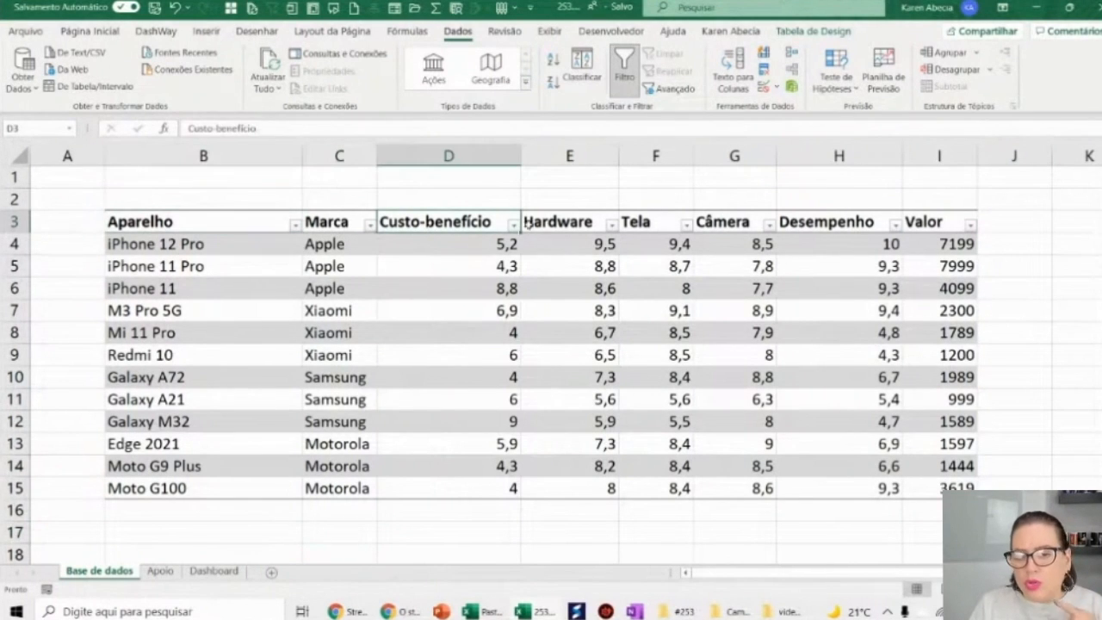
left_click(542, 225)
left_click(645, 225)
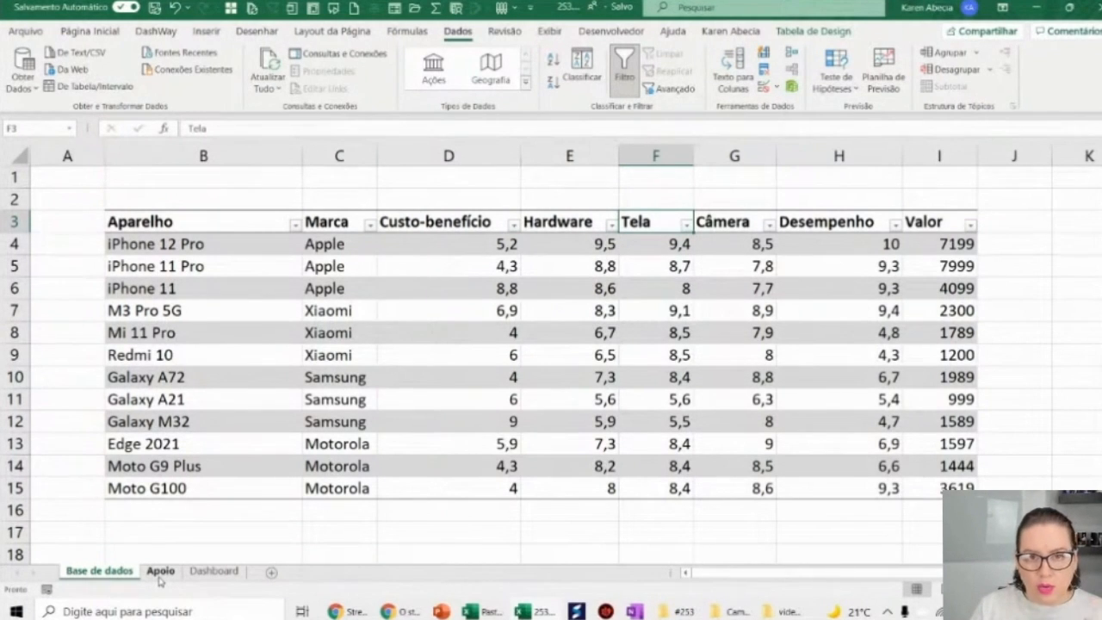
Try Galaxy A21, Galaxy M32 and iPhone 12 Pro in the dashboard's blue product slicer and return to the Base de dados sheet.
left_click(213, 571)
left_click(95, 279)
left_click(100, 319)
left_click(95, 382)
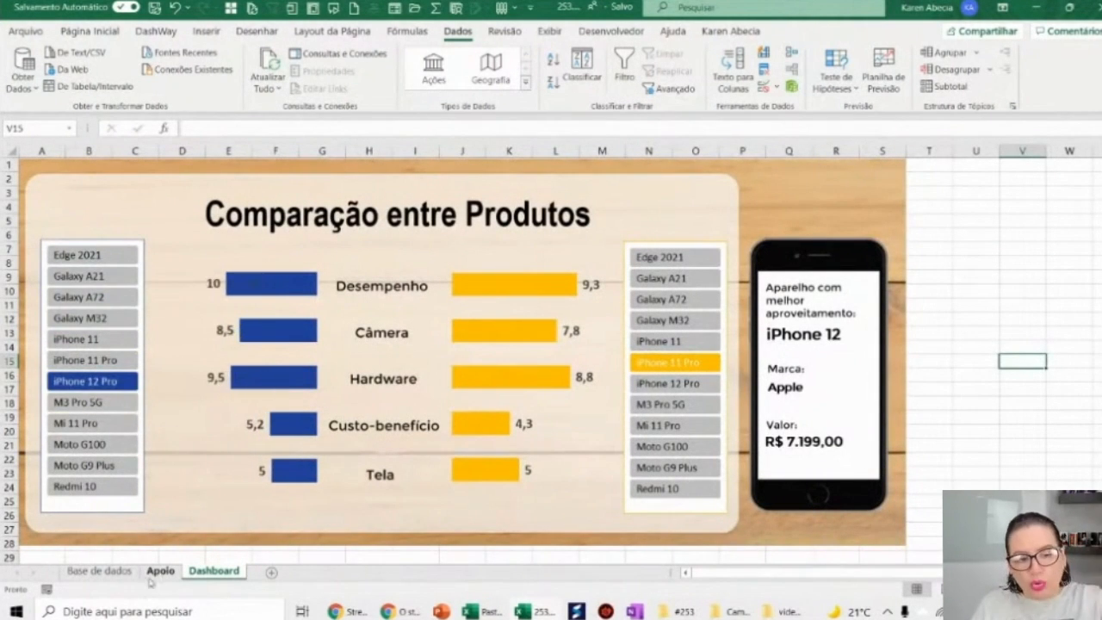
left_click(160, 571)
left_click(99, 571)
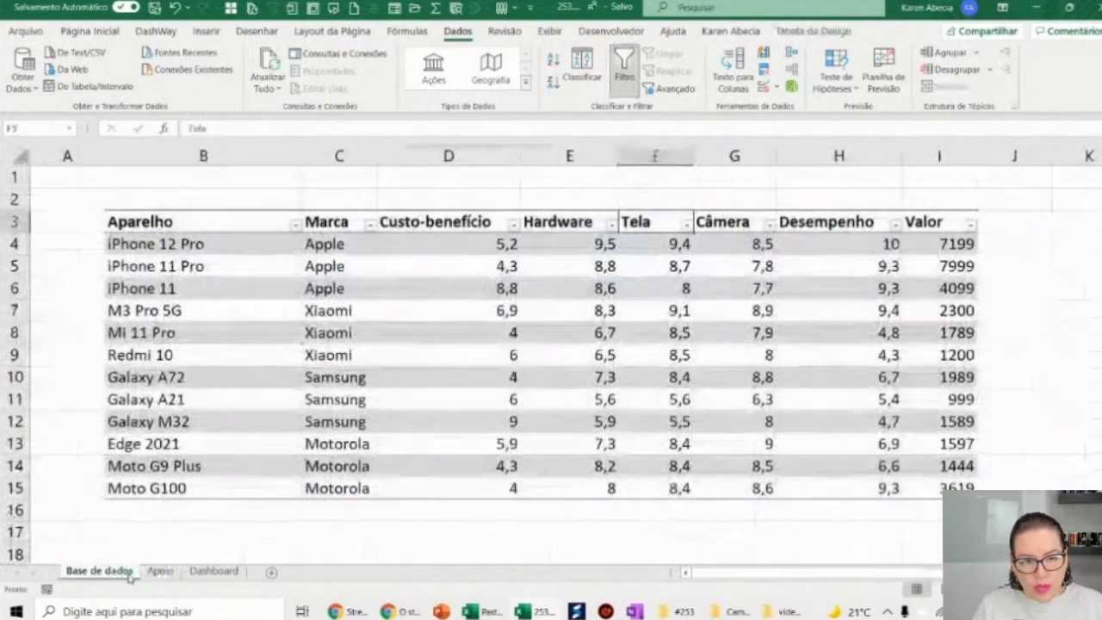
left_click(1015, 228)
left_click(1004, 202)
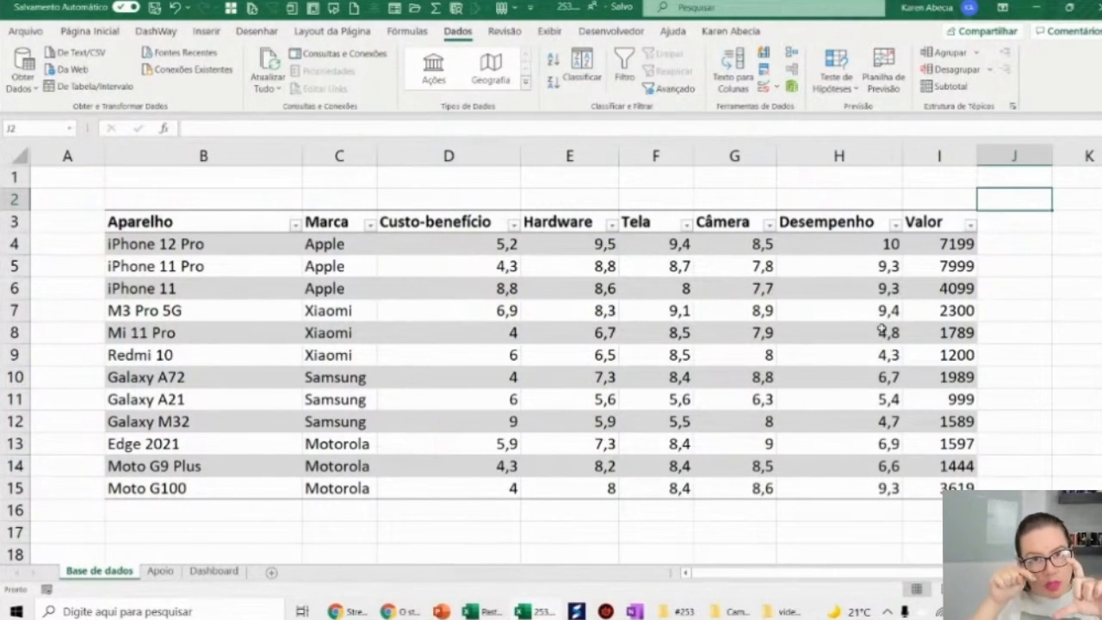
On the Dashboard sheet, go through phones in the blue product slicer and leave M3 Pro 5G selected.
left_click(213, 571)
left_click(103, 276)
left_click(118, 318)
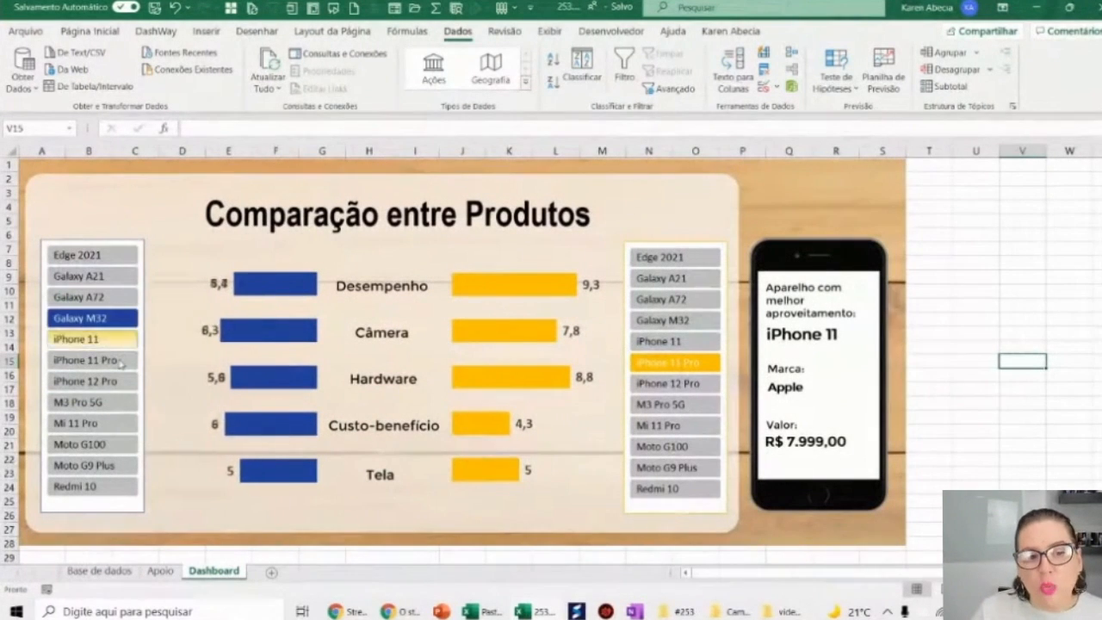
left_click(117, 360)
left_click(119, 403)
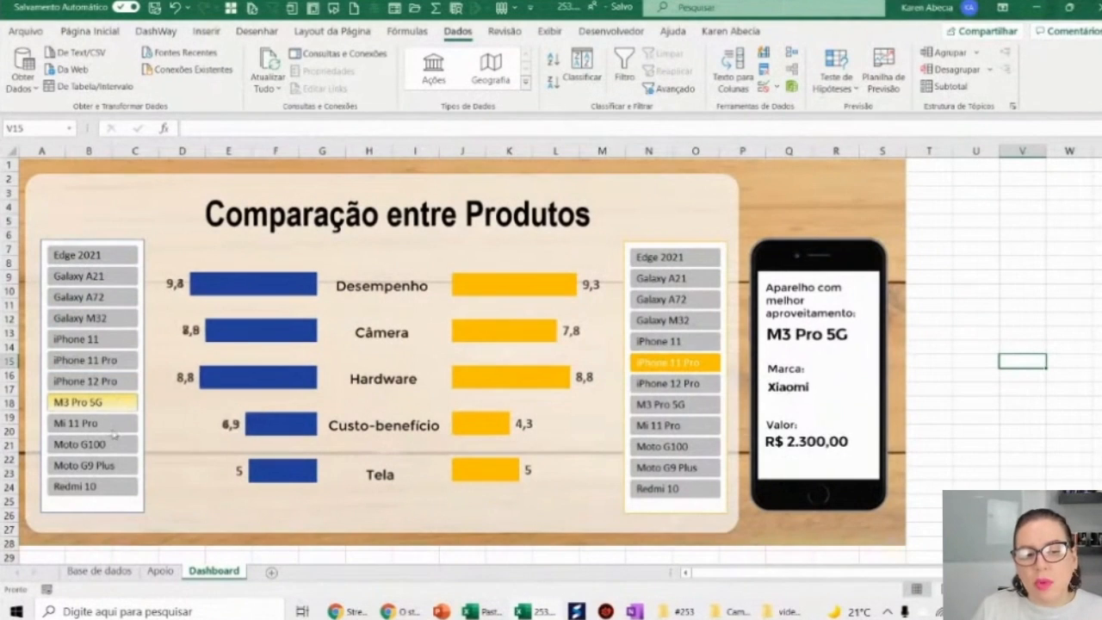
Insert a slicer for the Aparelho field of the phone table on the Base de dados sheet.
left_click(112, 571)
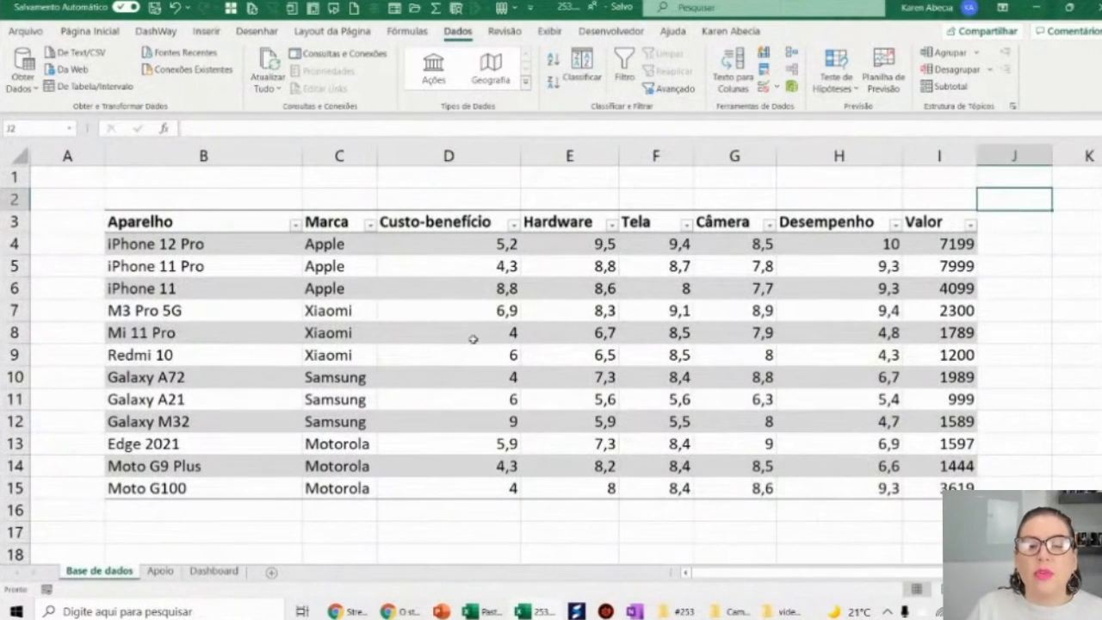
left_click_drag(239, 221, 926, 481)
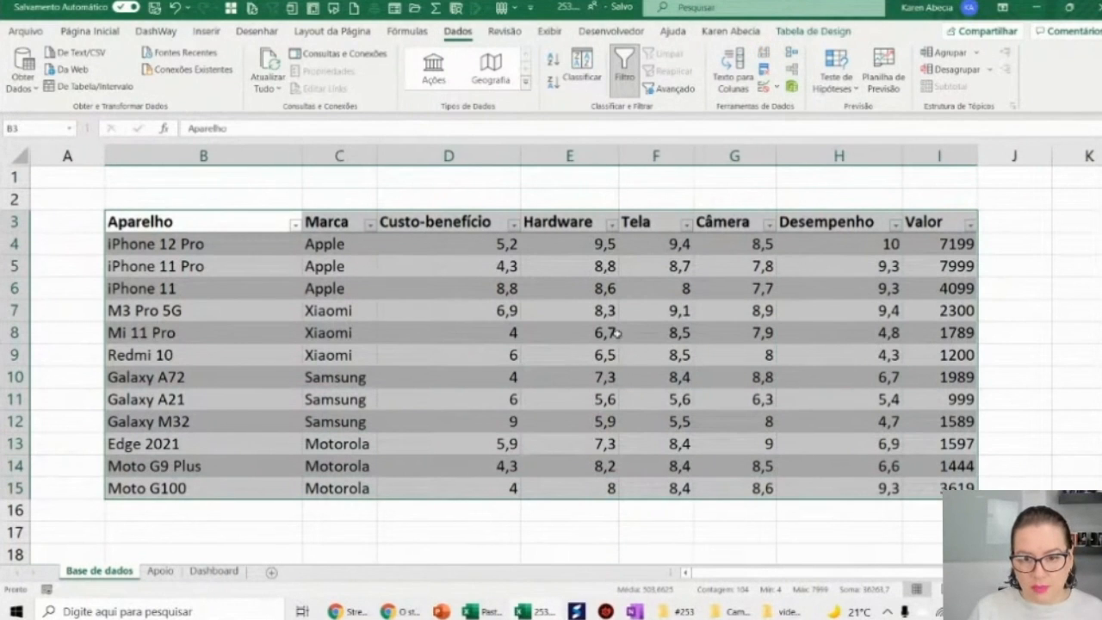
left_click(473, 336)
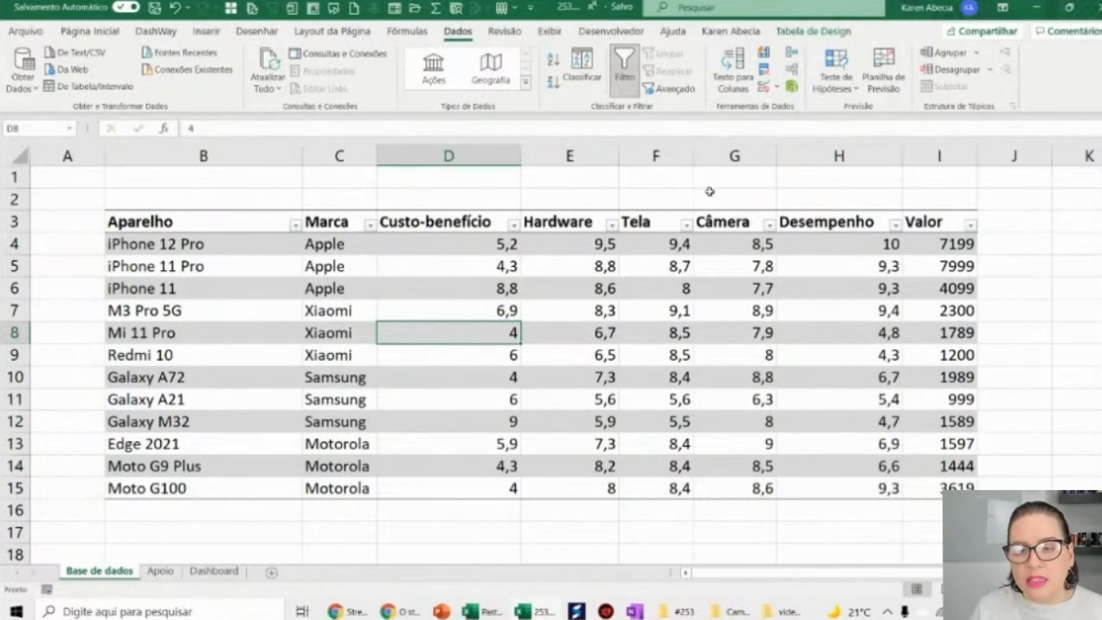
left_click(801, 32)
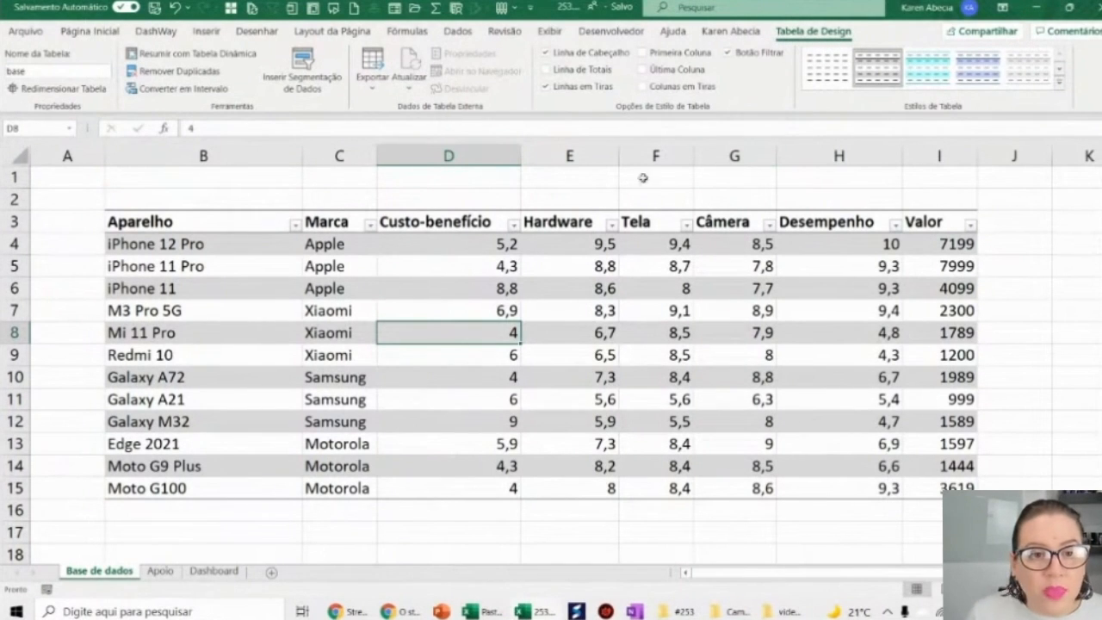
left_click(303, 78)
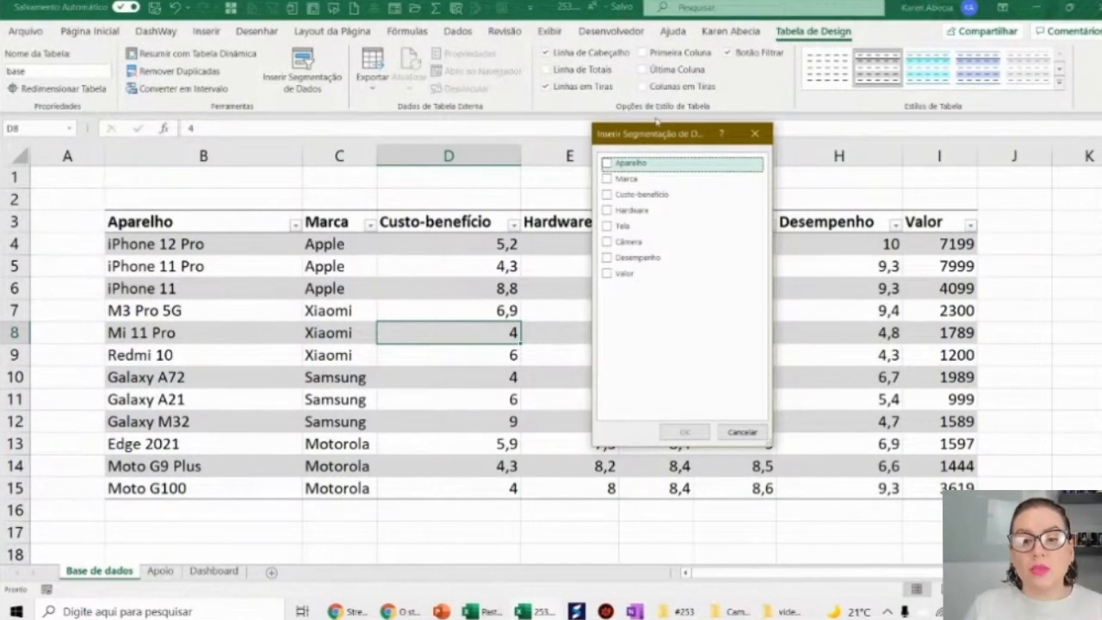
left_click_drag(684, 136, 585, 107)
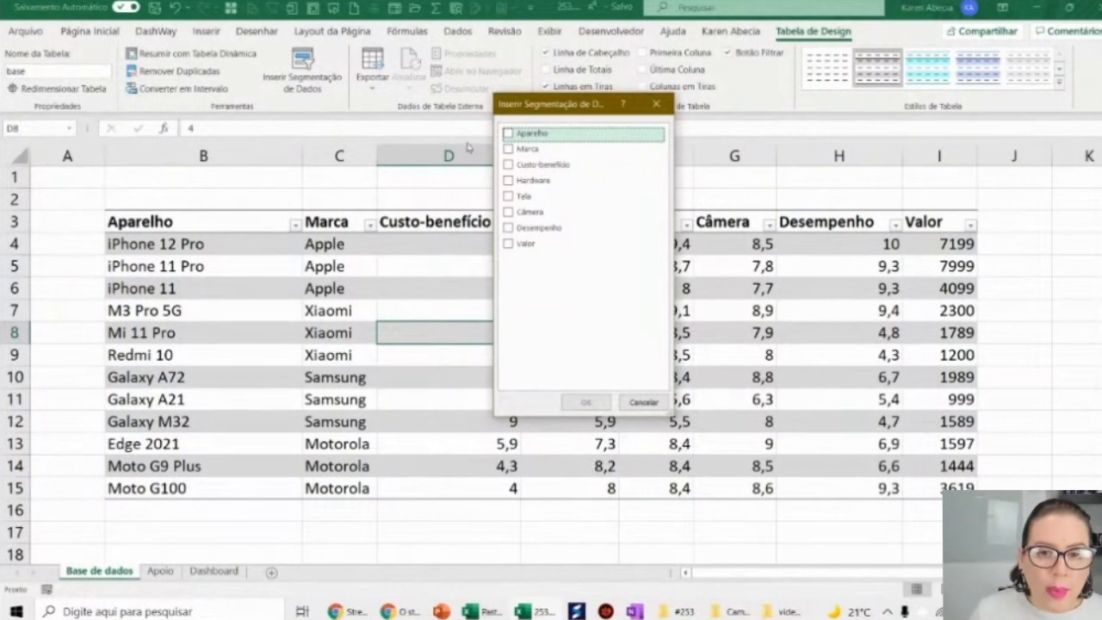
left_click(508, 134)
left_click(586, 402)
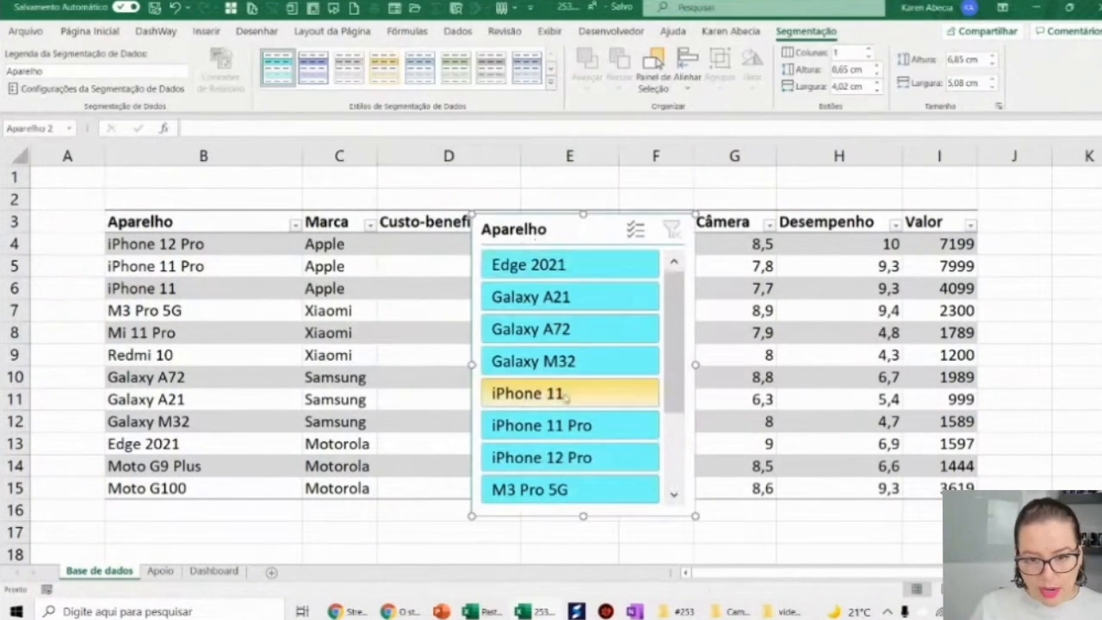
Filter the phone table to iPhone 11 Pro with the Aparelho slicer, and compare it with the Apoio sheet.
left_click_drag(538, 229, 333, 247)
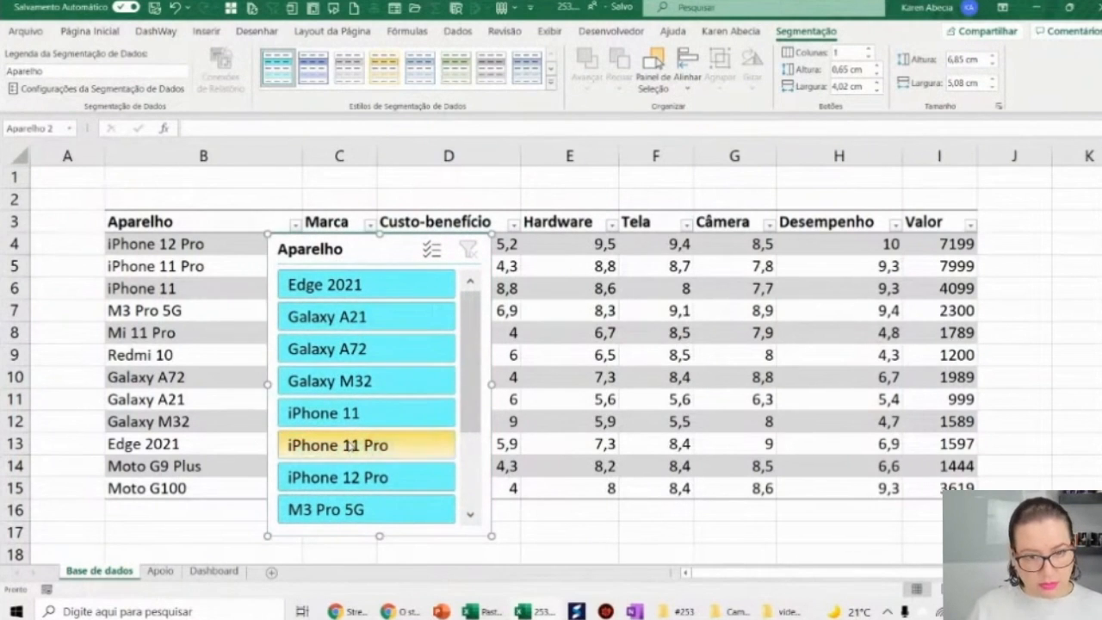
left_click(338, 444)
left_click_drag(343, 251, 542, 217)
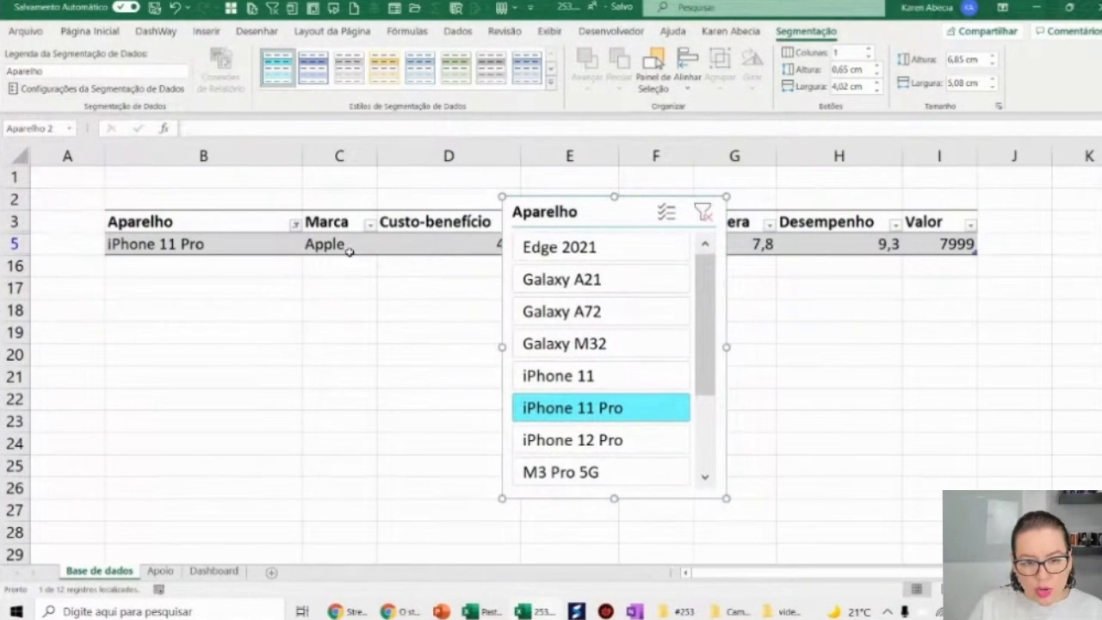
left_click(161, 571)
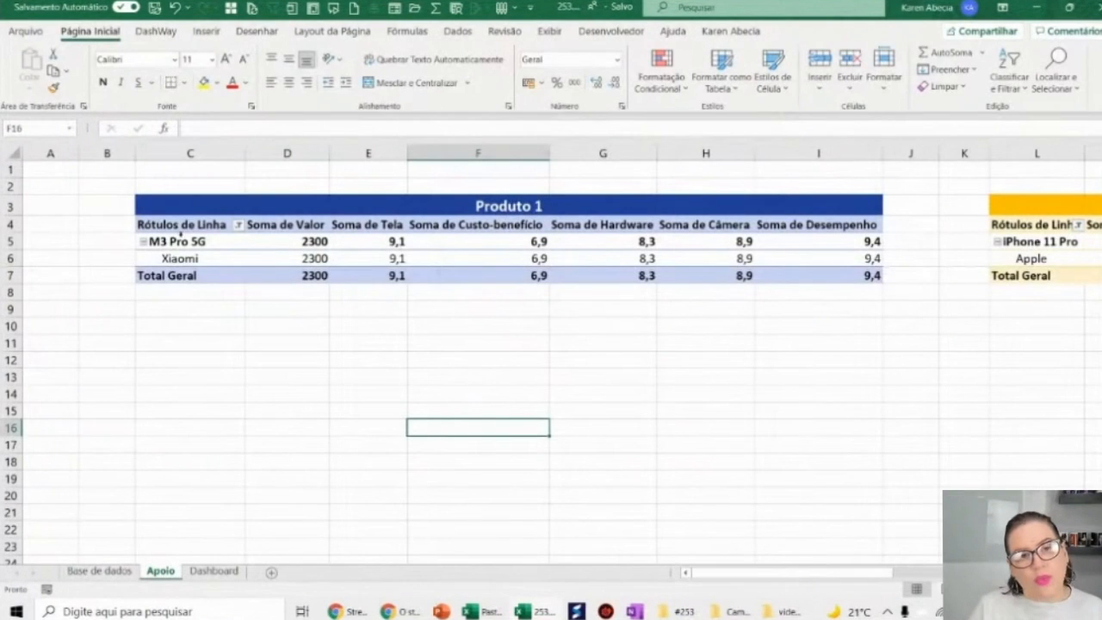
left_click(99, 570)
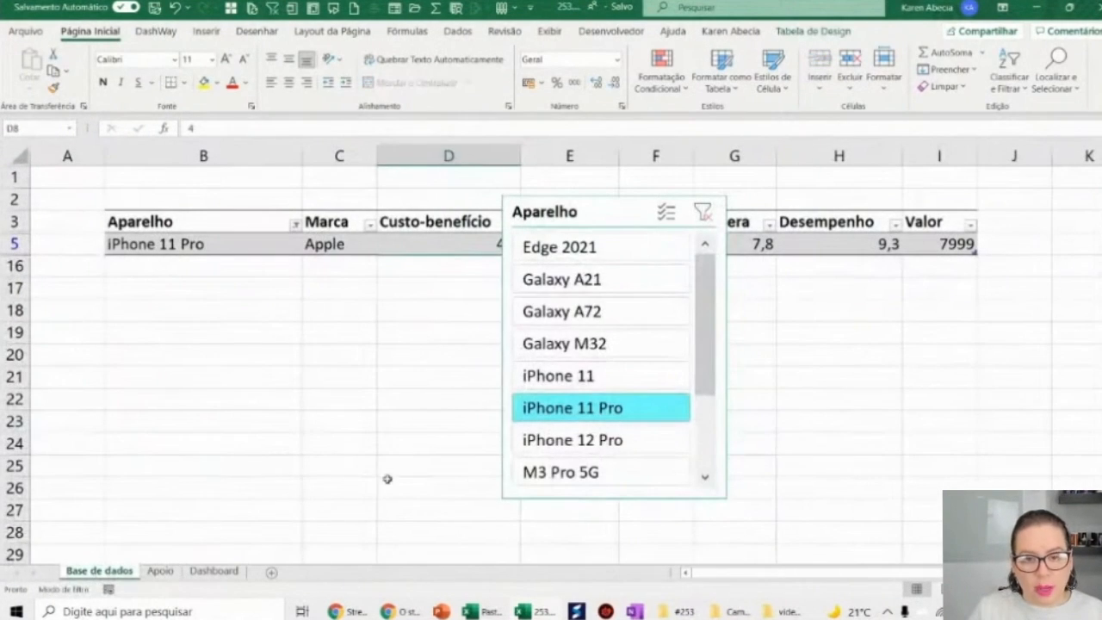
Move the Aparelho slicer aside and filter the phone table to Galaxy A21, followed by iPhone 12 Pro.
left_click_drag(536, 219, 621, 233)
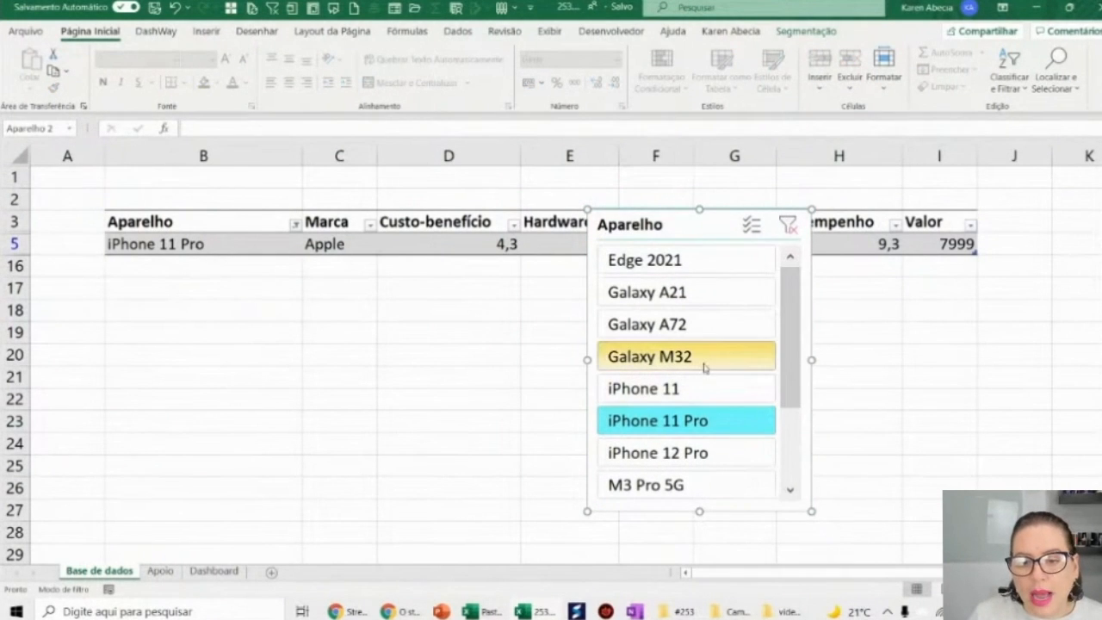
left_click(705, 299)
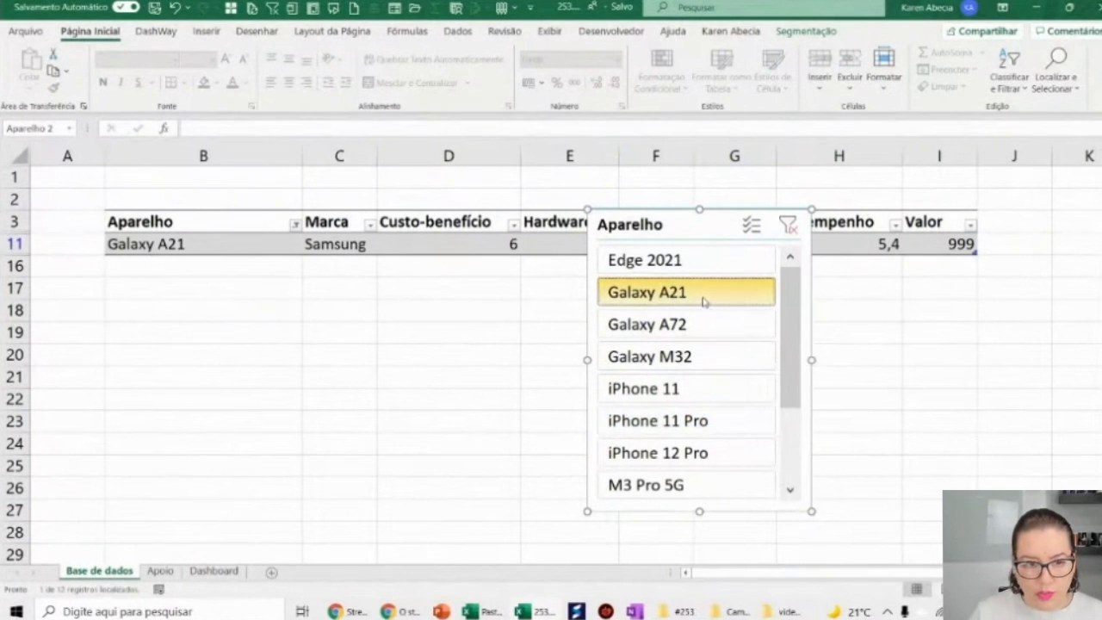
left_click(221, 246)
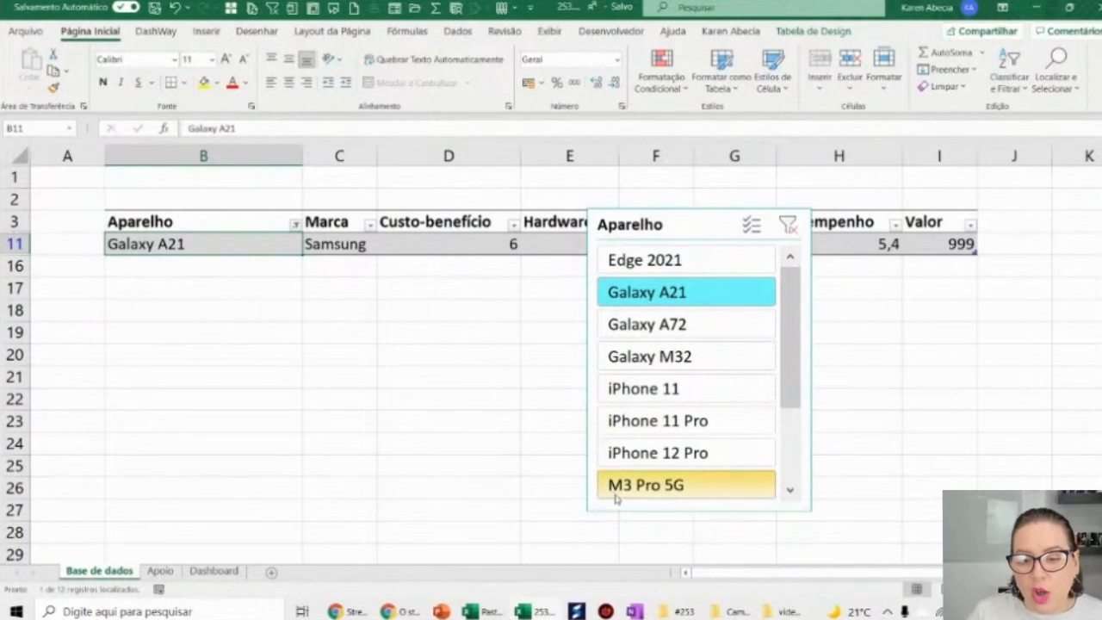
left_click(631, 456)
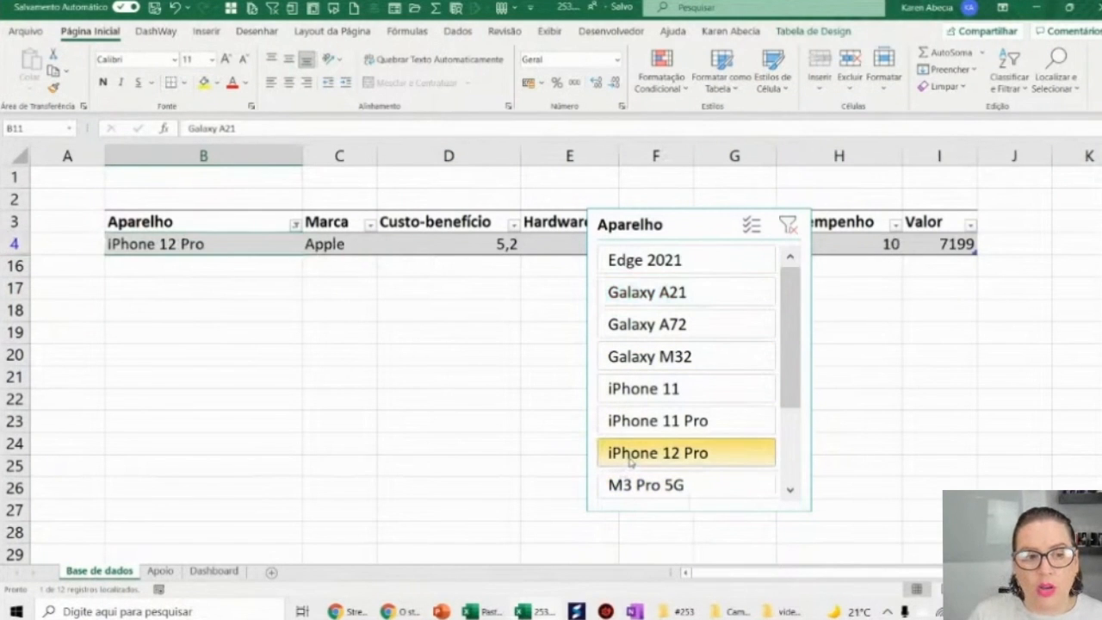
left_click(177, 245)
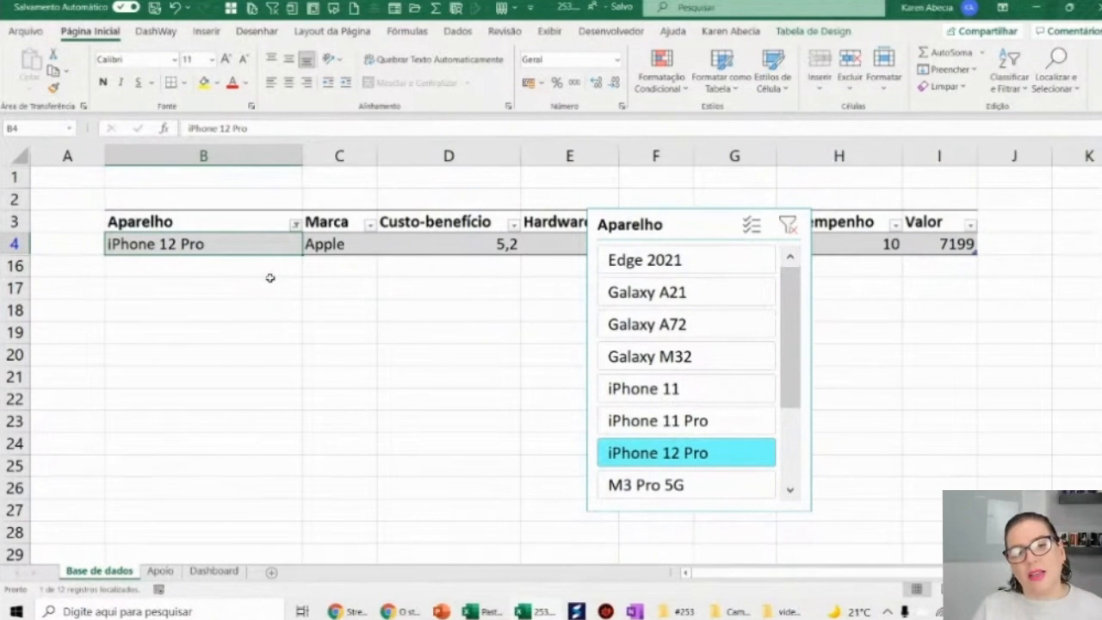
Clear the phone table's filter and delete the Aparelho slicer.
left_click(786, 225)
left_click(714, 227)
key("Delete")
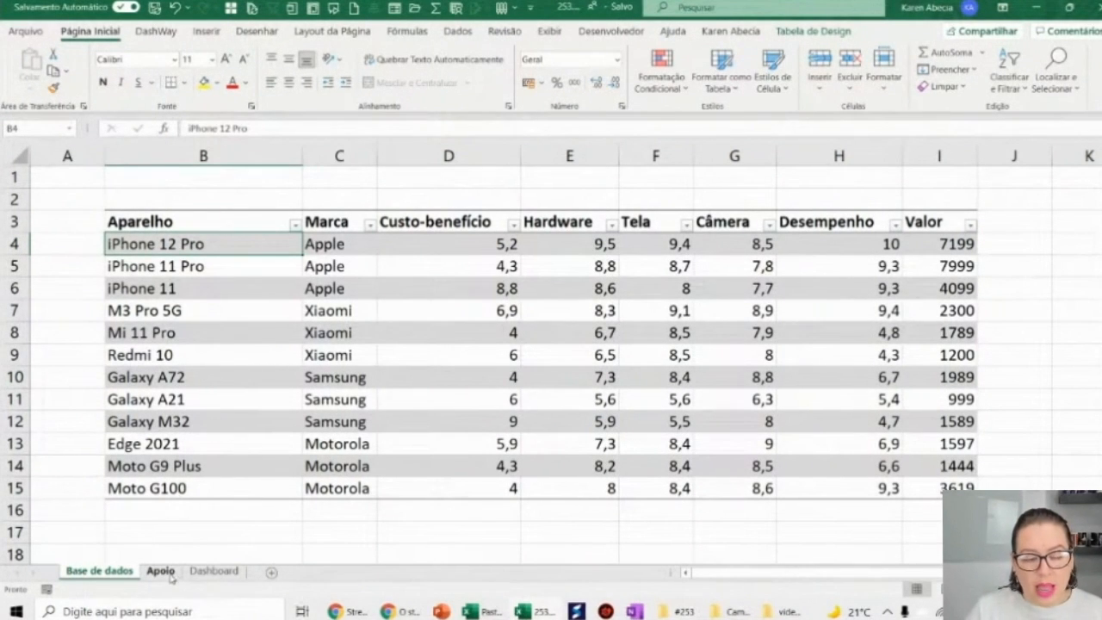
Look over the Dashboard and Apoio sheets and return to the Base de dados sheet.
left_click(213, 571)
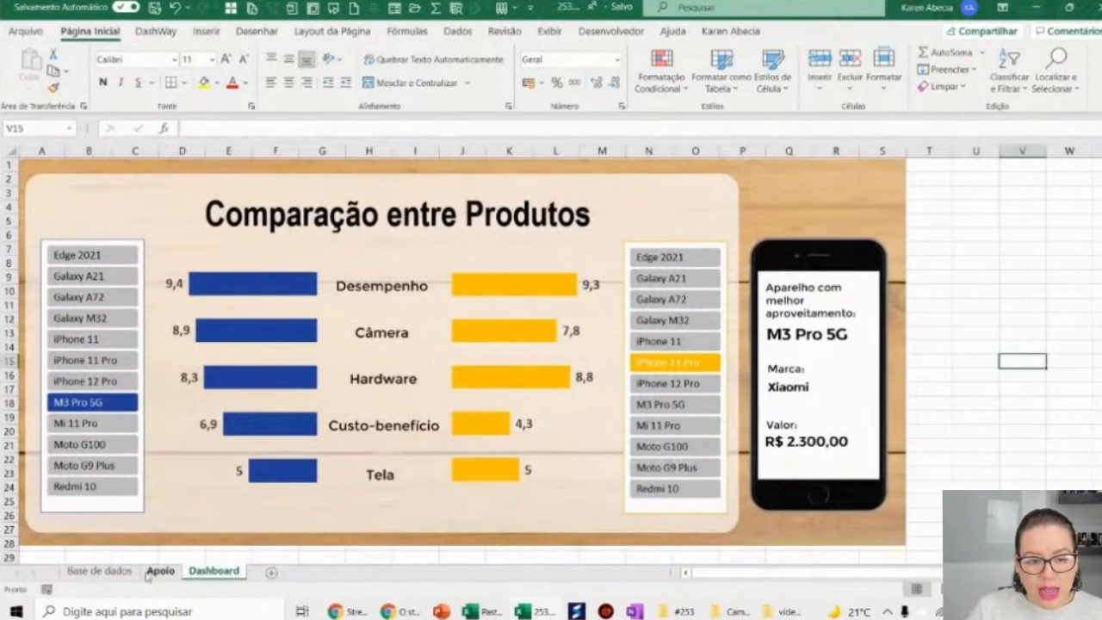
left_click(157, 571)
left_click(101, 570)
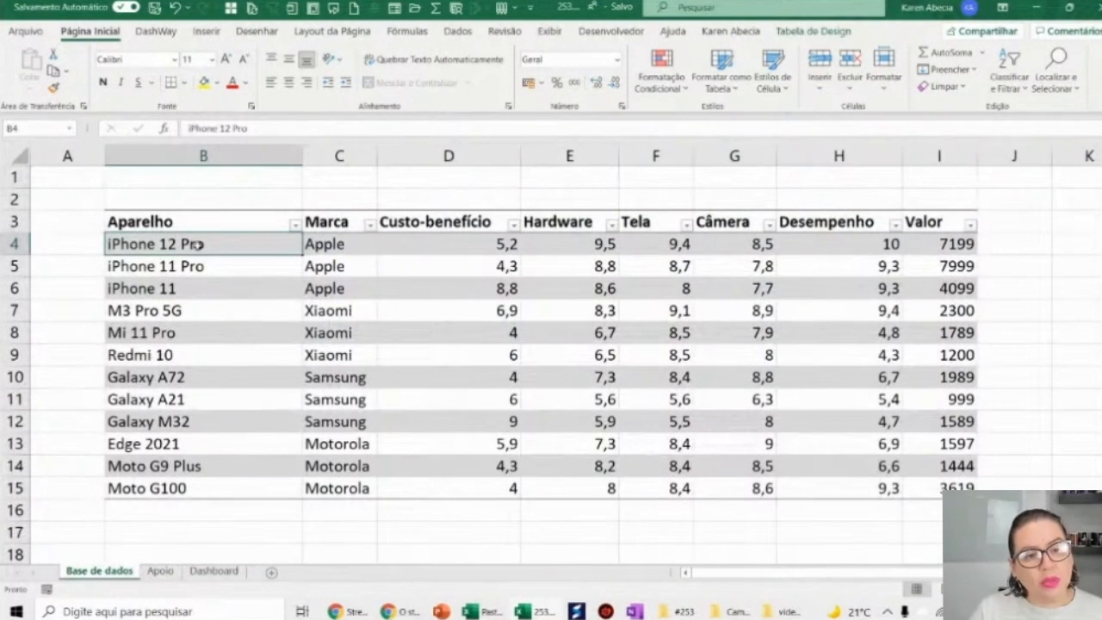
Create a pivot table from the table named base at cell C13 of the Apoio sheet.
left_click(160, 571)
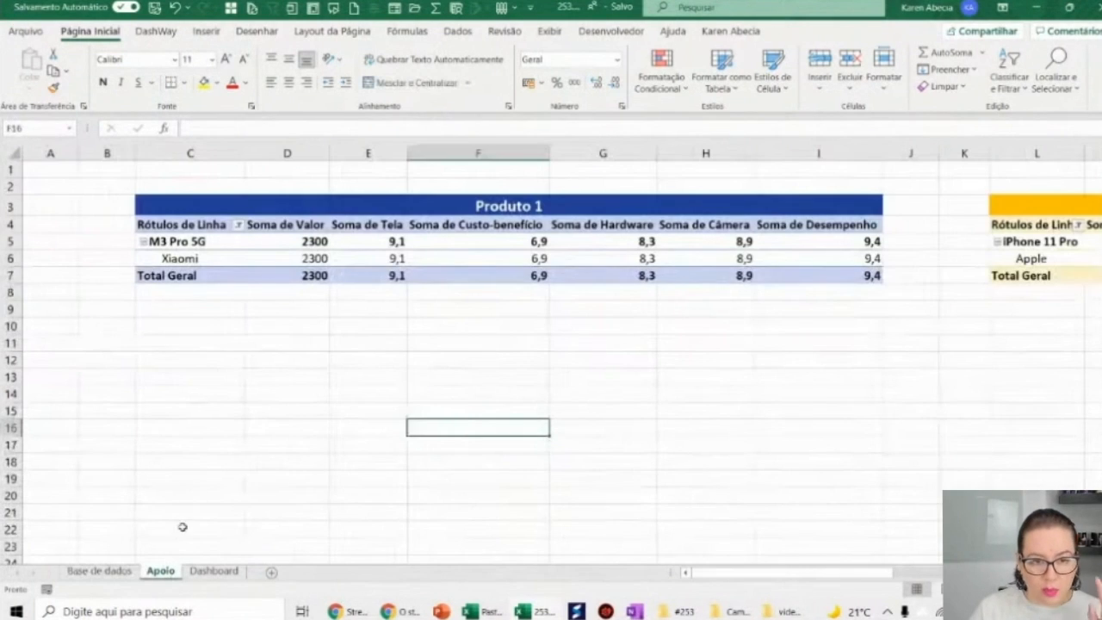
left_click(215, 361)
left_click(209, 375)
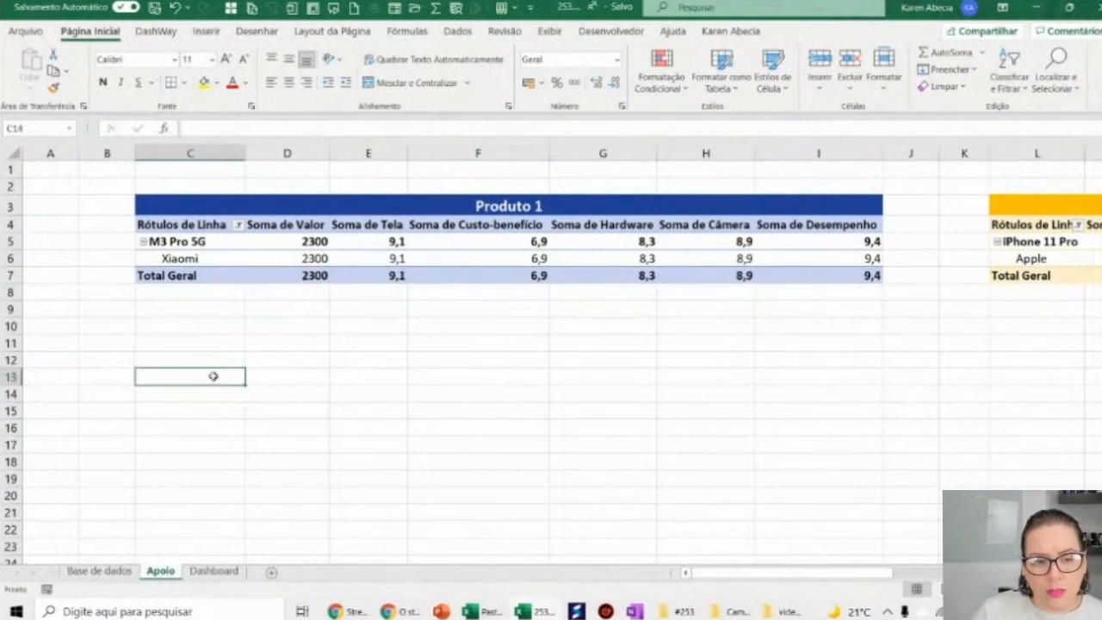
left_click(206, 32)
left_click(28, 62)
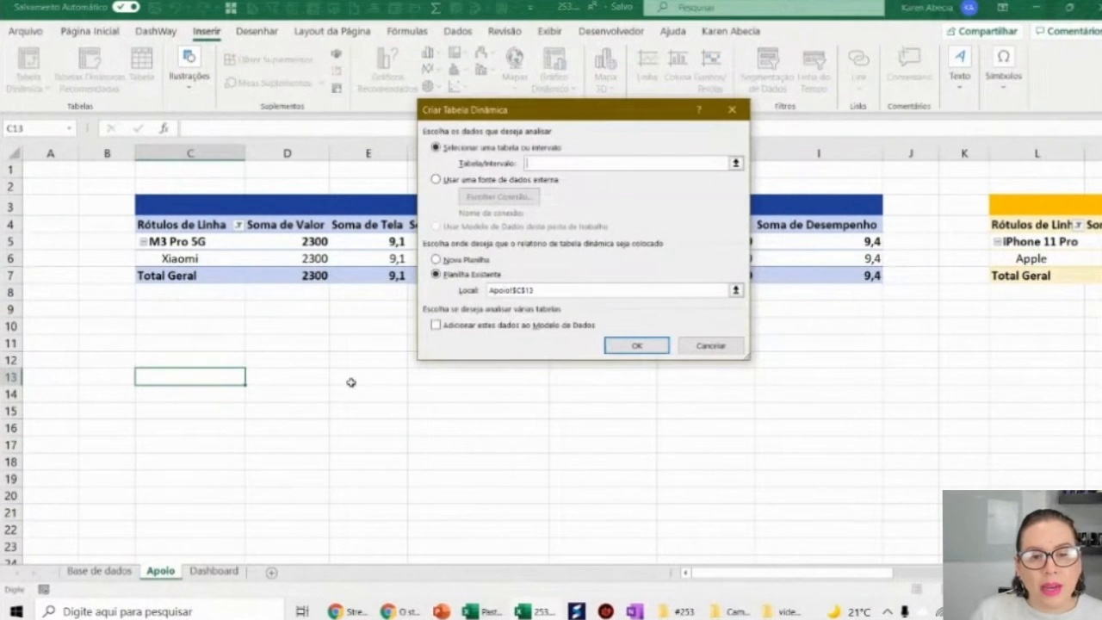
left_click(99, 571)
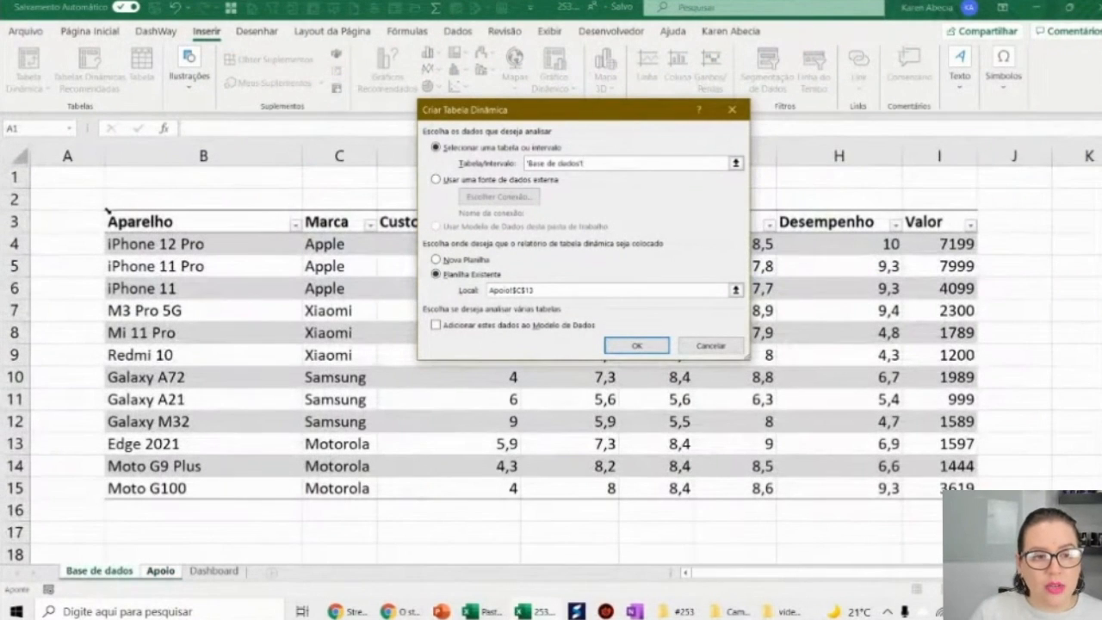
type("base")
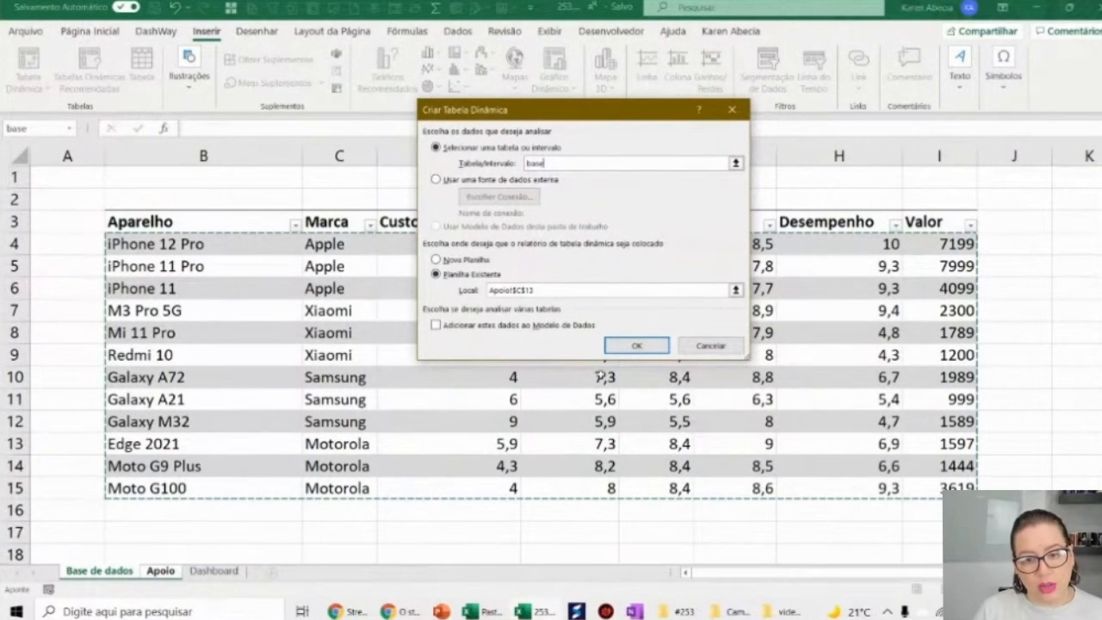
left_click(635, 345)
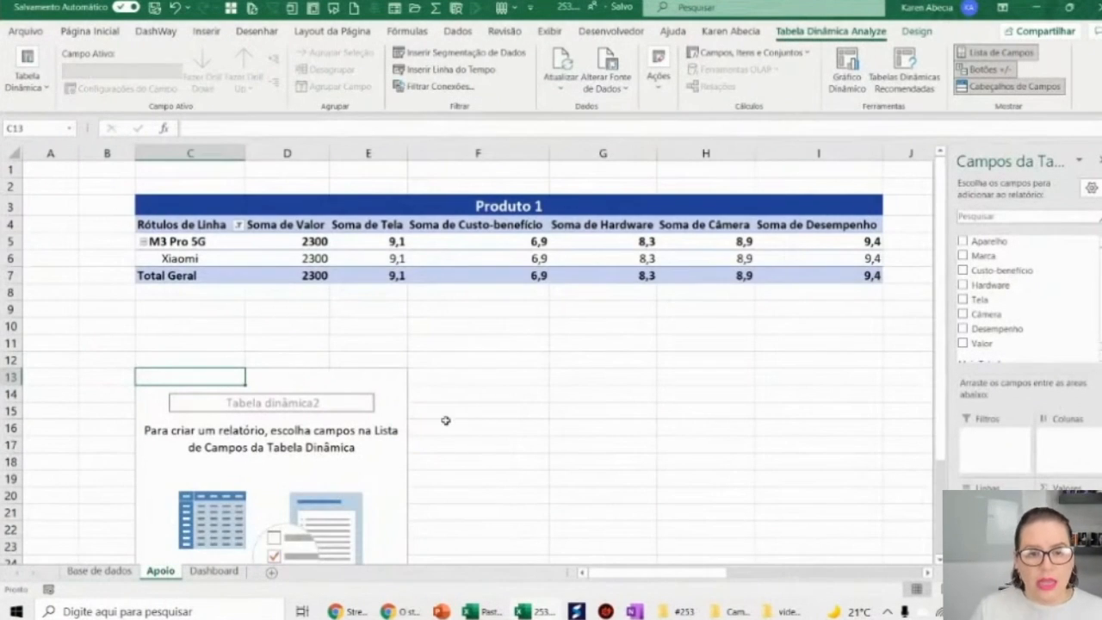
Compare the Produto 1 pivot table with the source table on the Base de dados sheet.
scroll(450, 415, "up", 1)
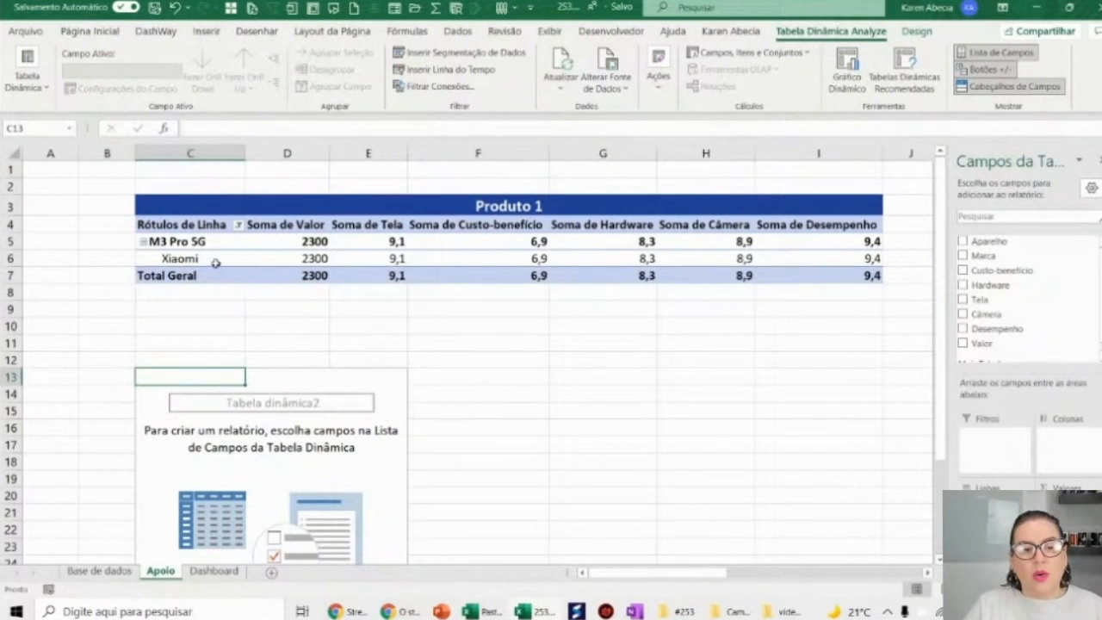
left_click(126, 571)
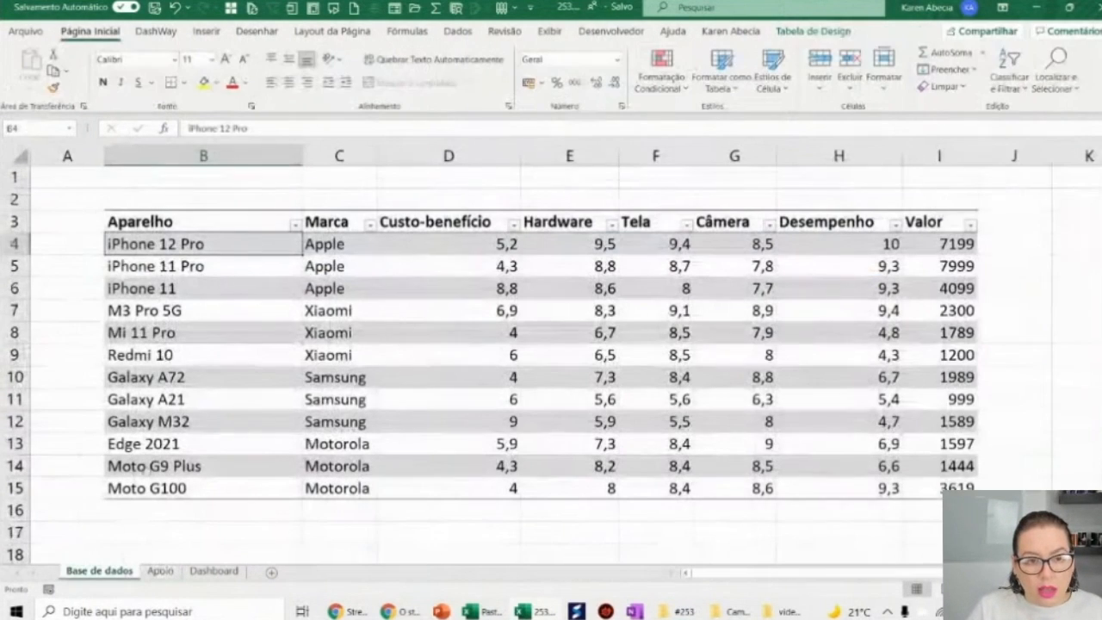
Add the Aparelho and Marca fields as row labels to the empty pivot table on the Apoio sheet.
left_click(164, 572)
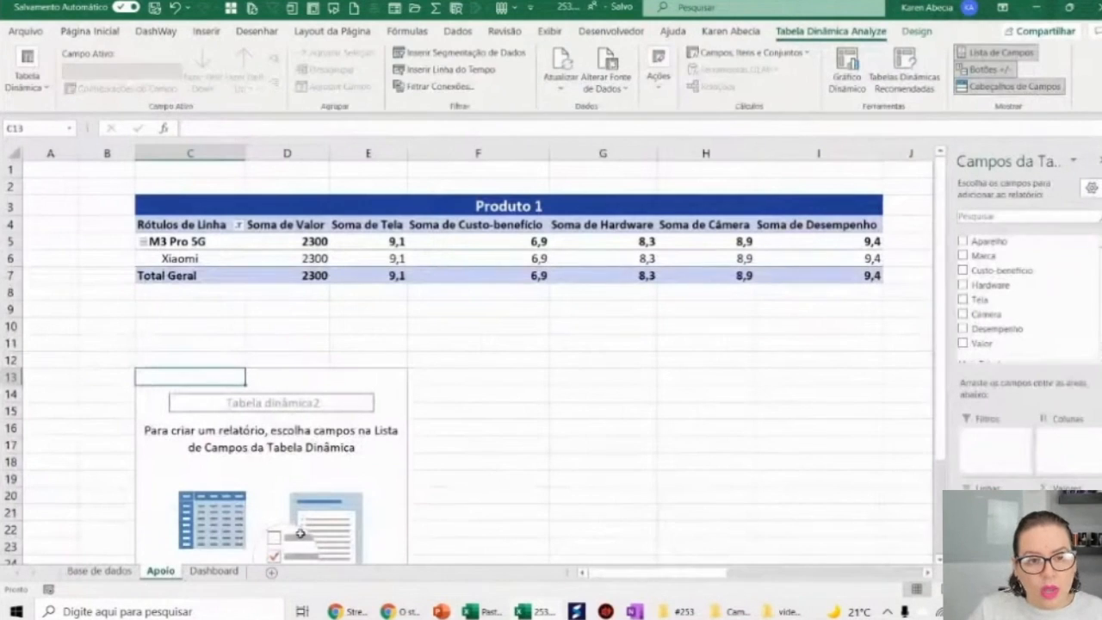
left_click(986, 242)
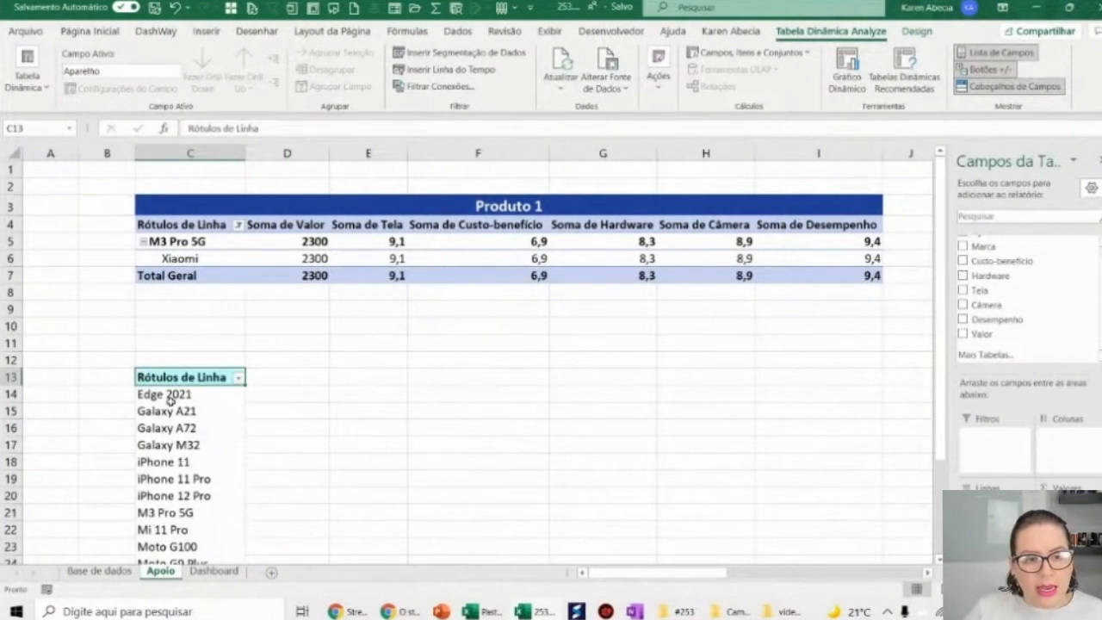
scroll(353, 397, "down", 1)
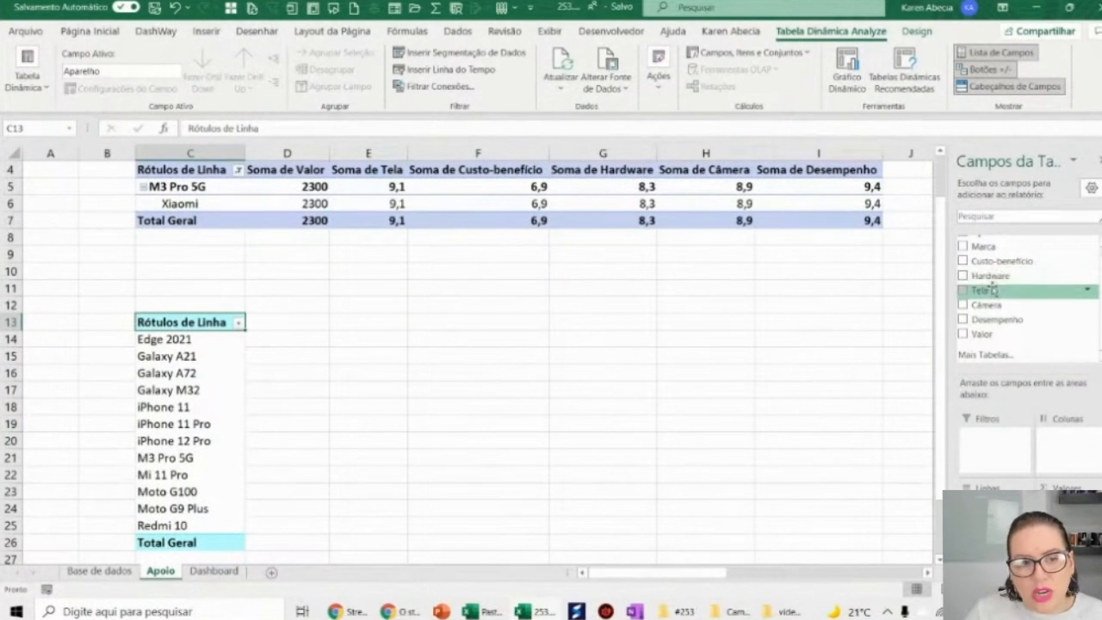
left_click(963, 247)
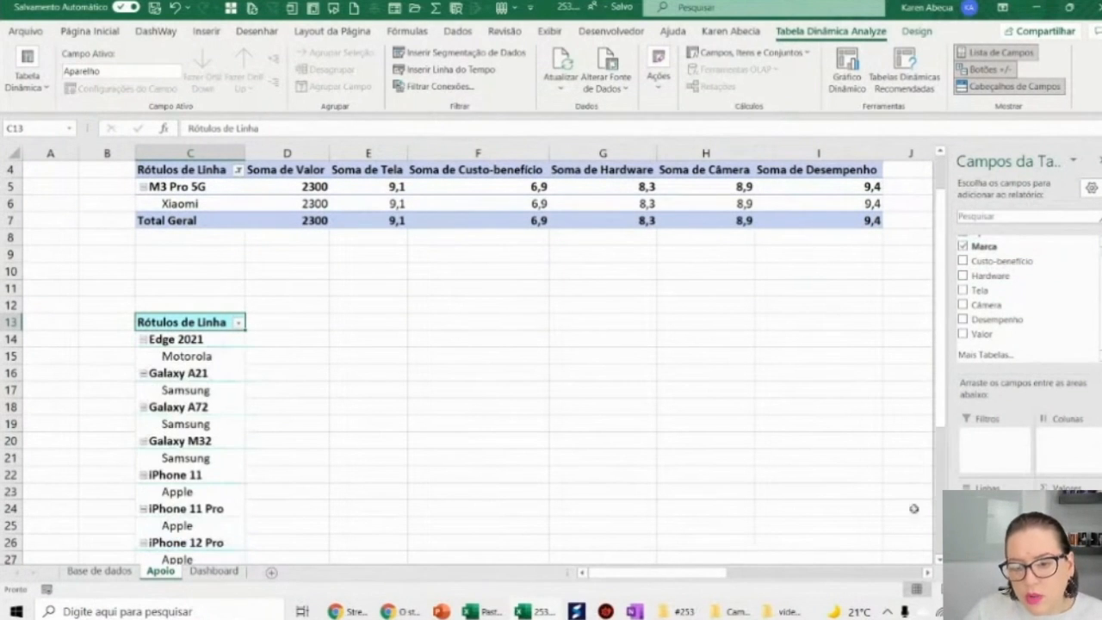
scroll(473, 447, "up", 1)
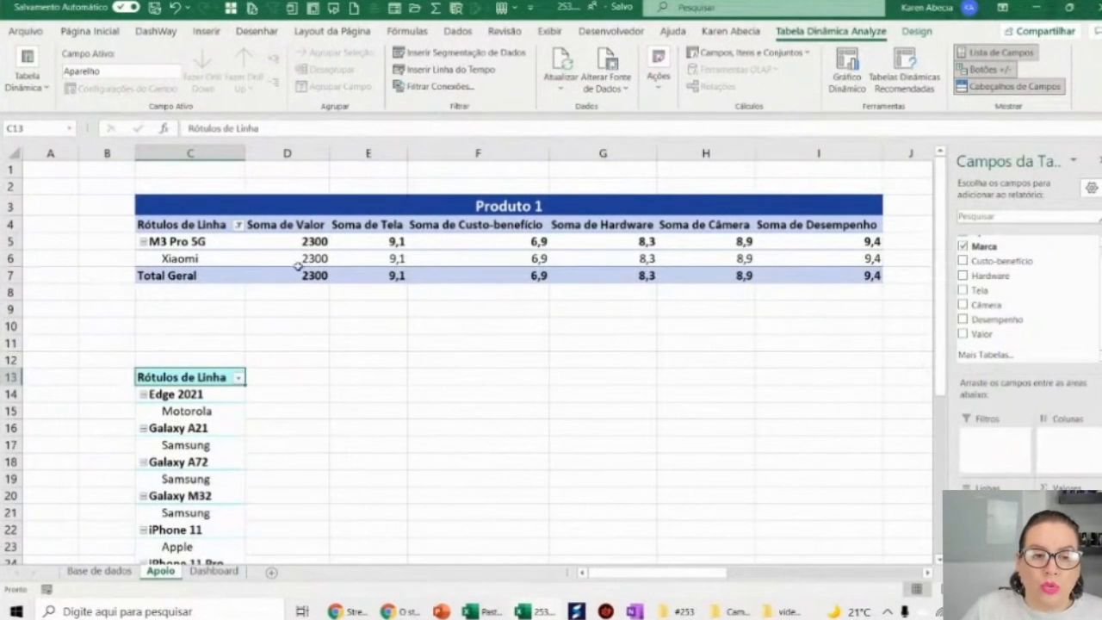
Check the source columns on Base de dados, and add the Valor and Tela fields as values to the lower Apoio pivot table.
left_click(115, 573)
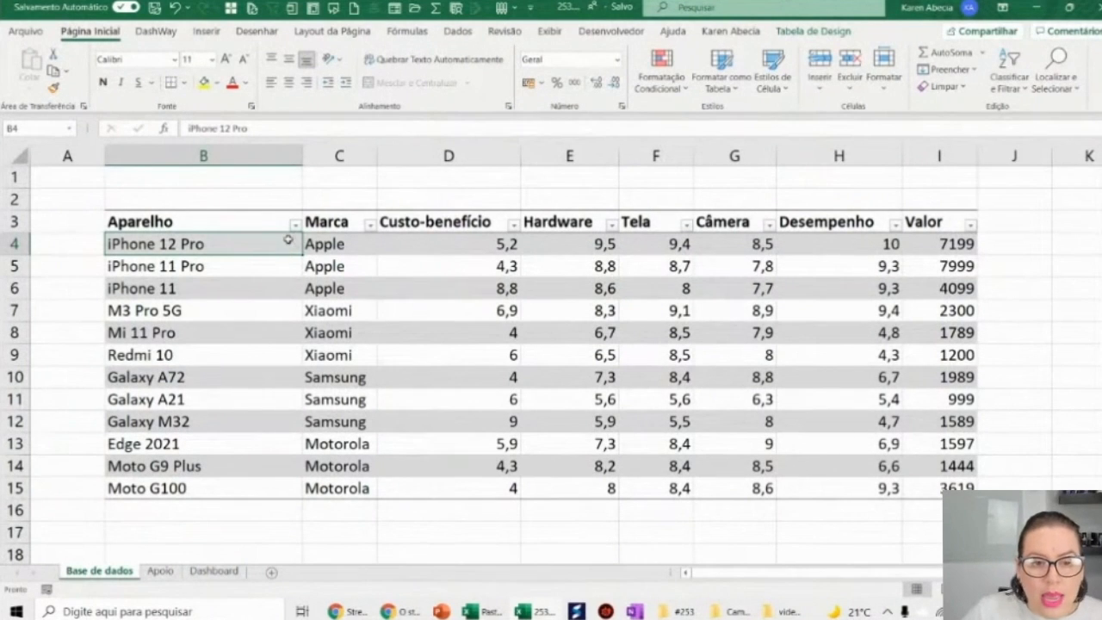
left_click_drag(273, 243, 499, 249)
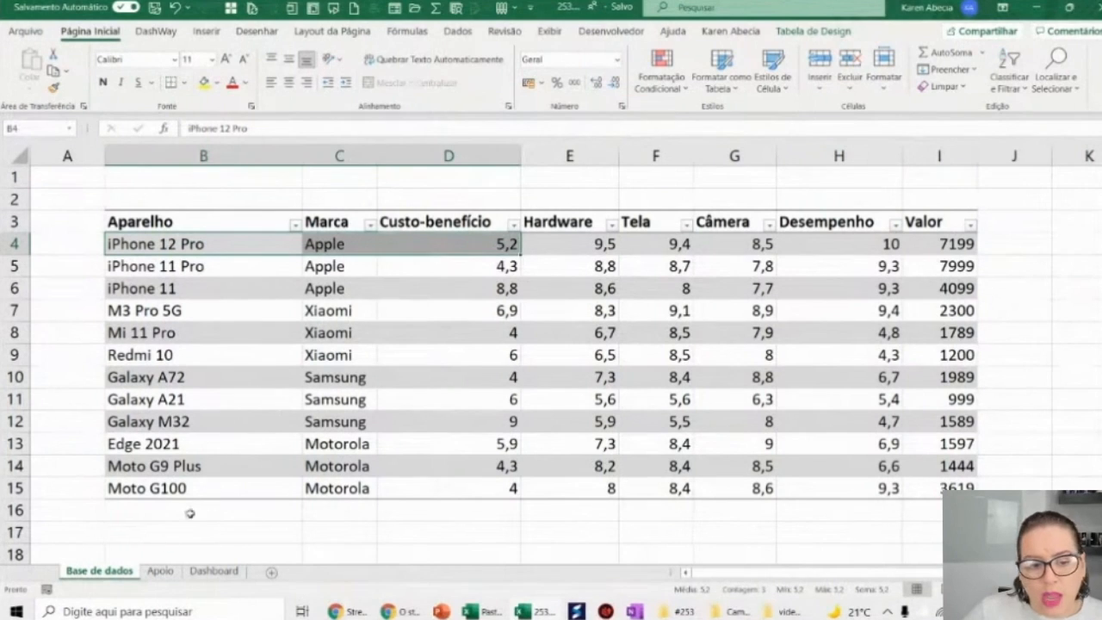
left_click(161, 572)
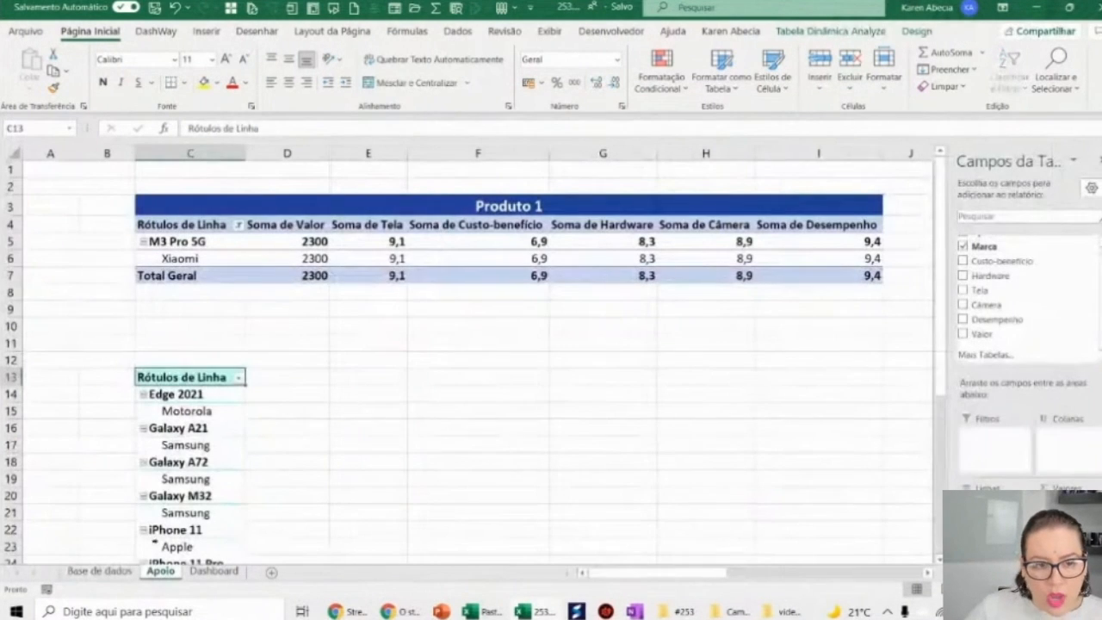
left_click(295, 226)
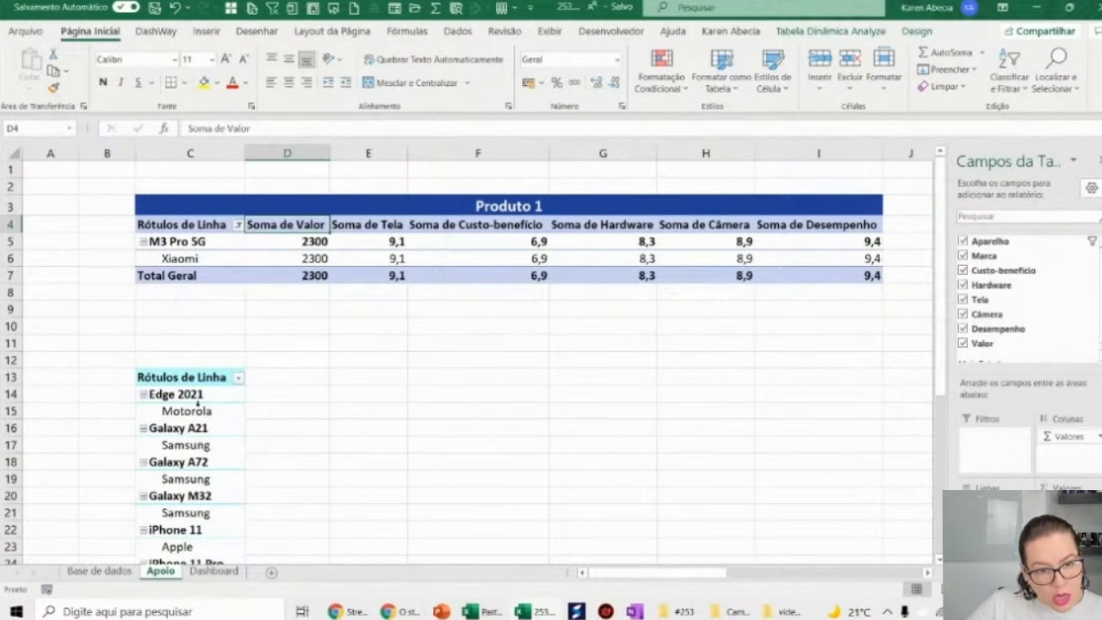
left_click(200, 395)
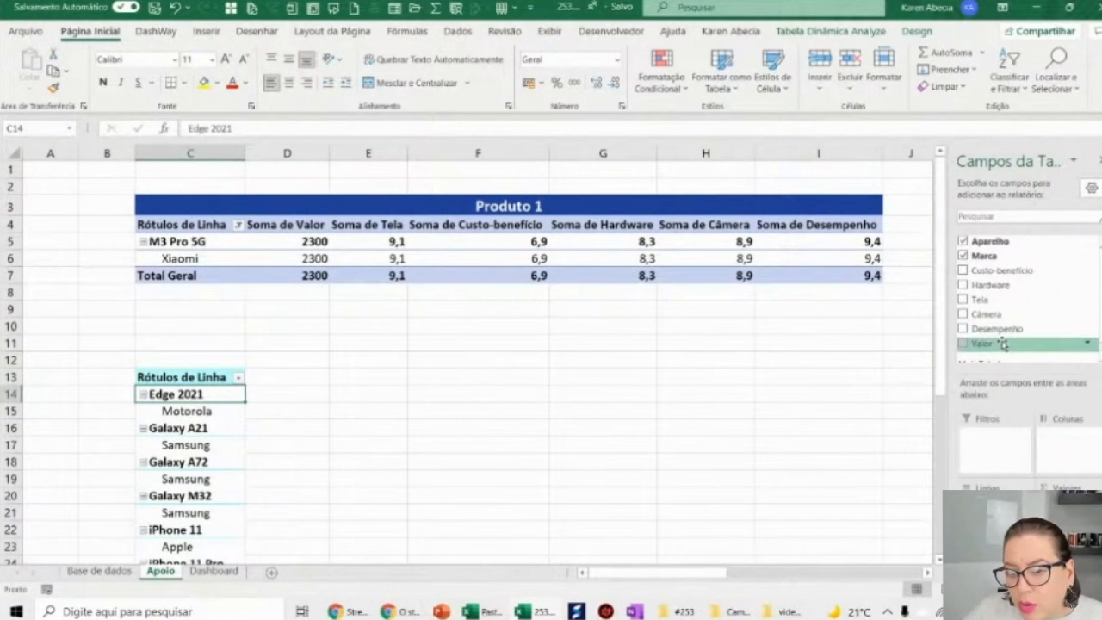
left_click(963, 343)
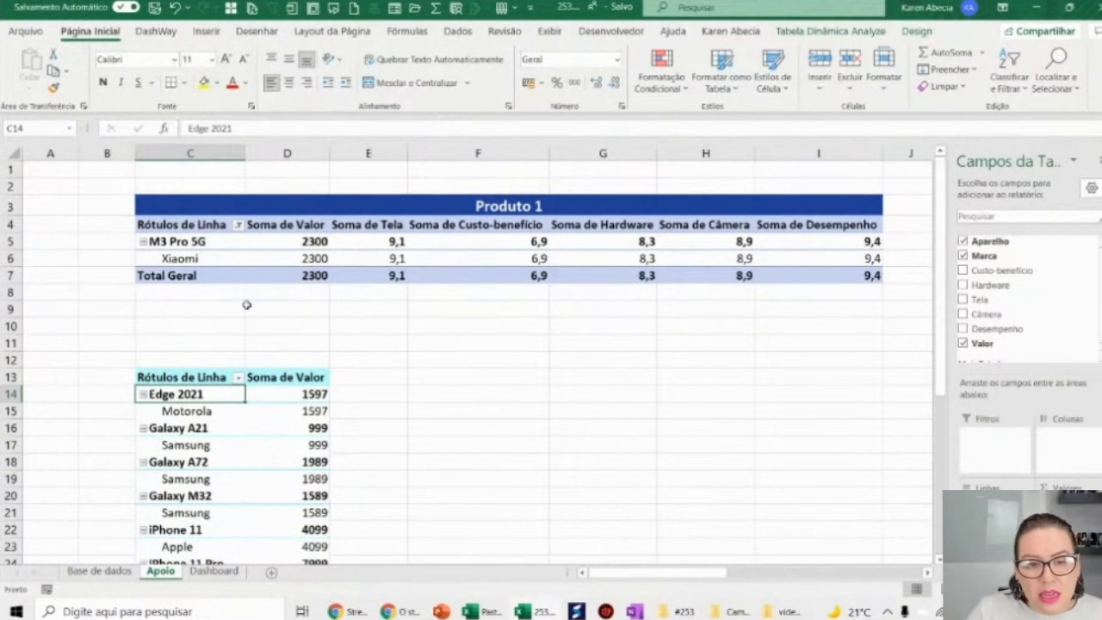
left_click(990, 303)
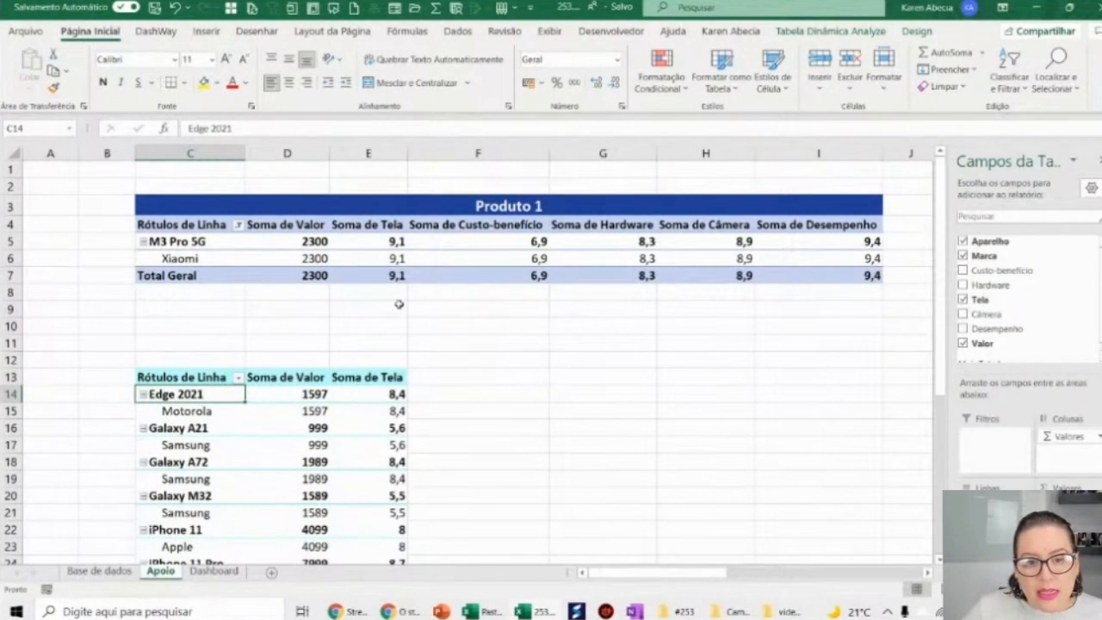
Add the Custo-benefício field as a value to the lower pivot table, following the column order of Produto 1.
scroll(404, 417, "down", 1)
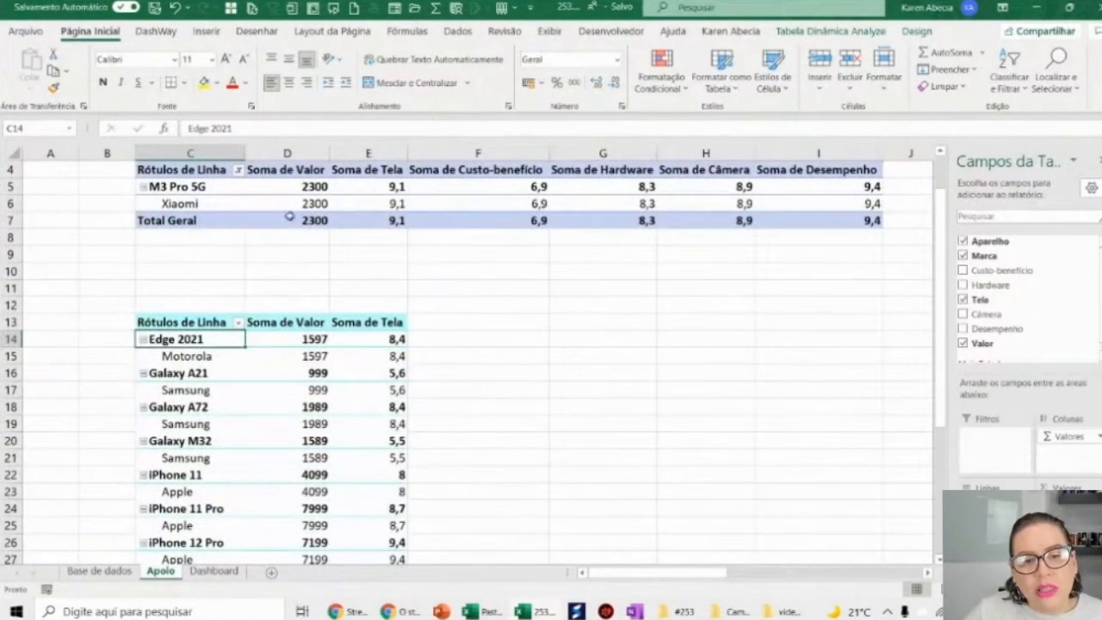
scroll(517, 369, "up", 1)
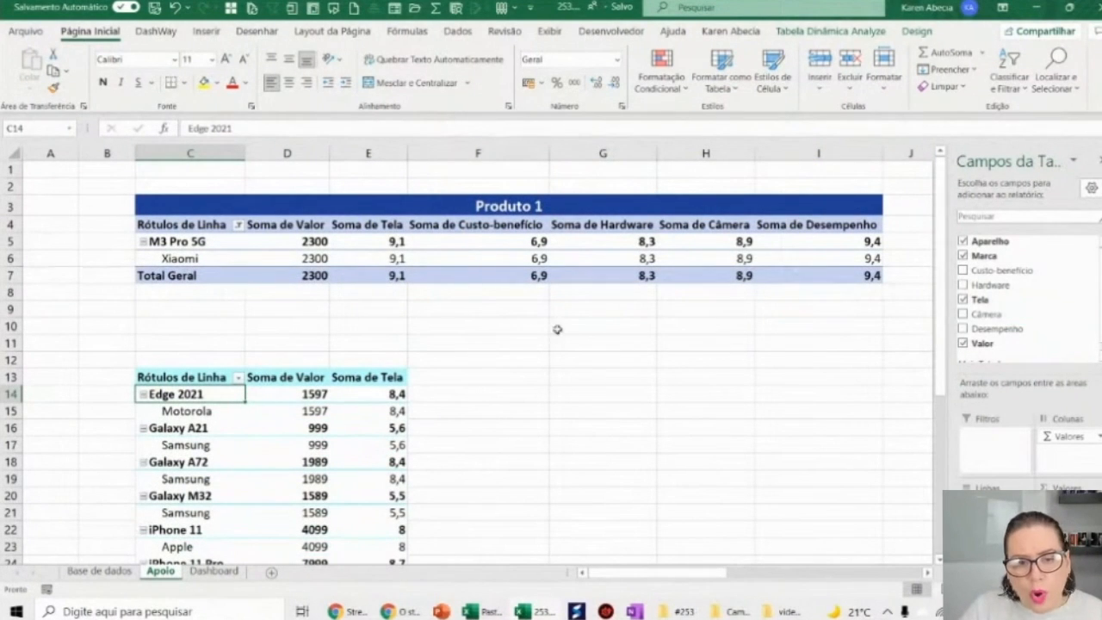
left_click(297, 244)
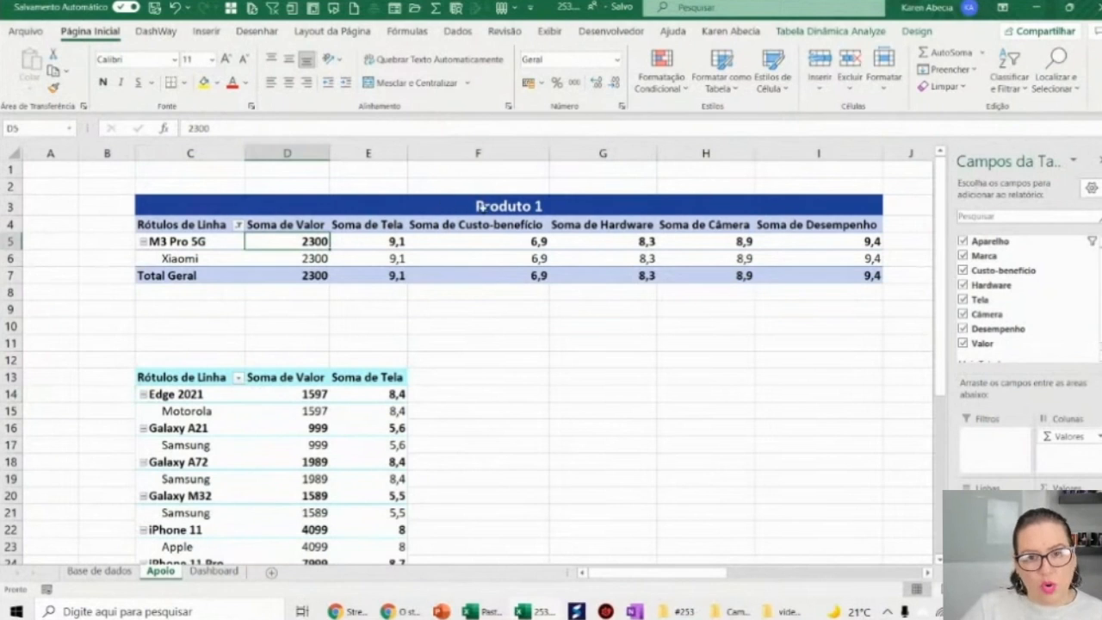
left_click(401, 377)
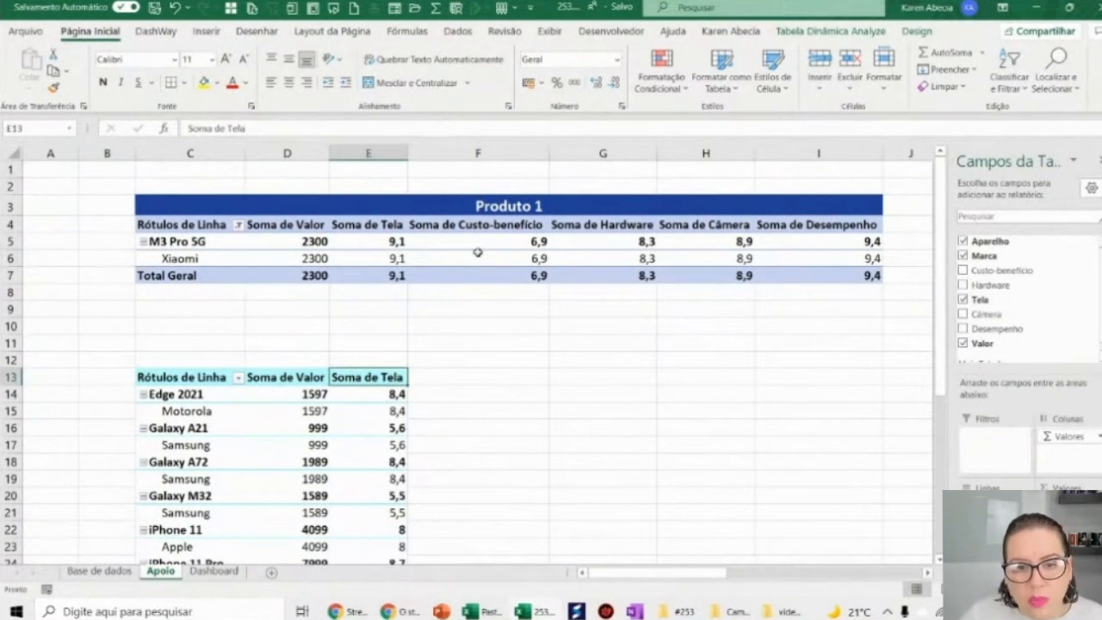
left_click(979, 270)
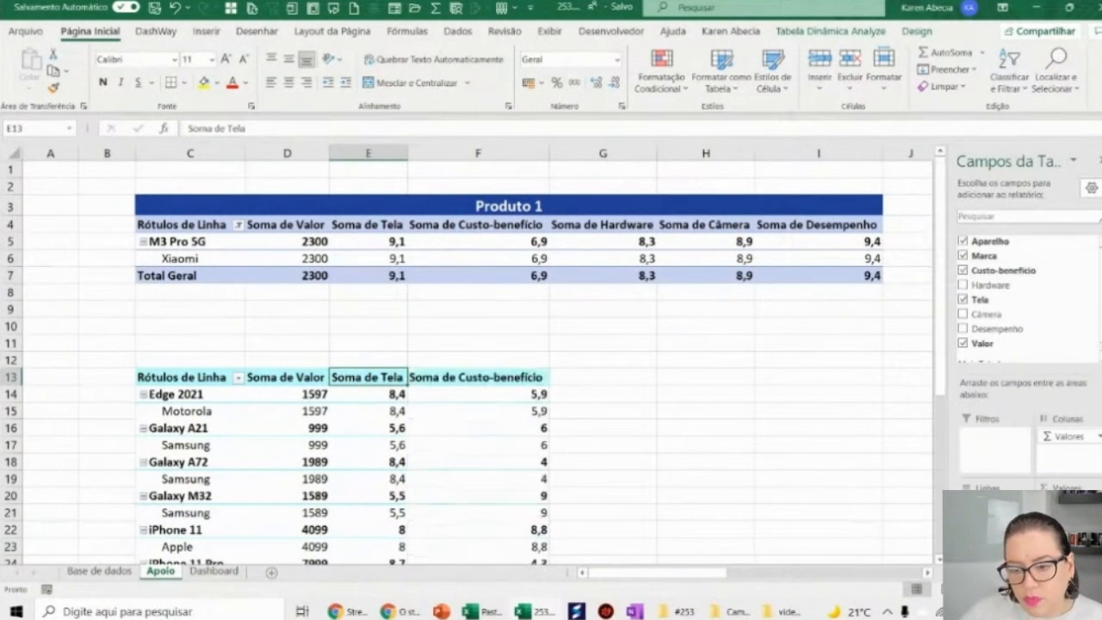
Insert an Aparelho slicer for the lower pivot table and place it beside the table, under Produto 1.
left_click(217, 394)
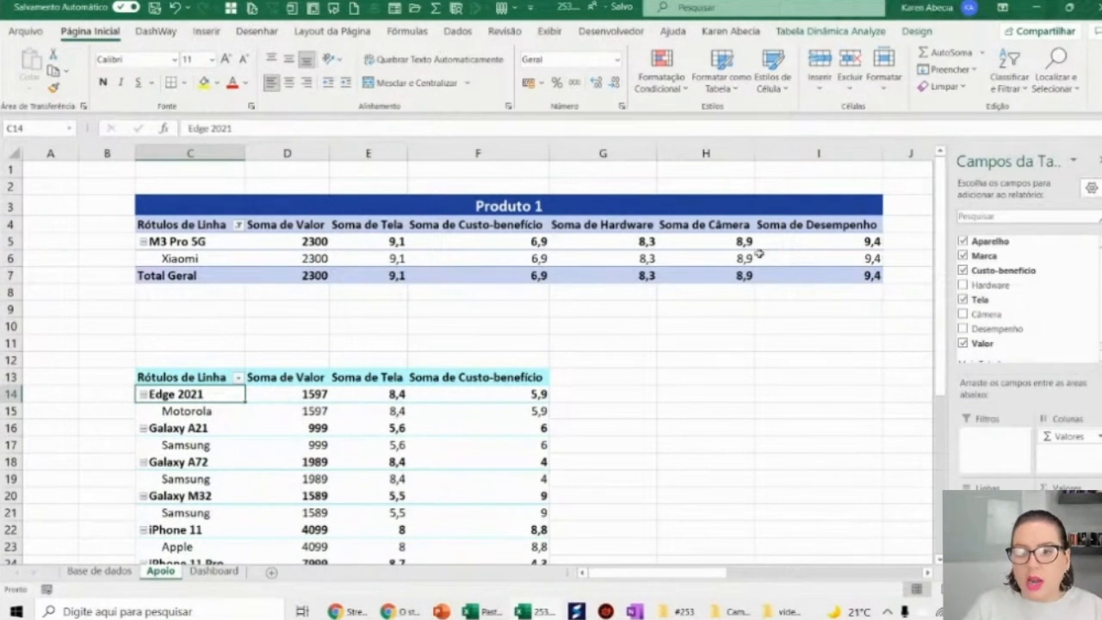
left_click(279, 415)
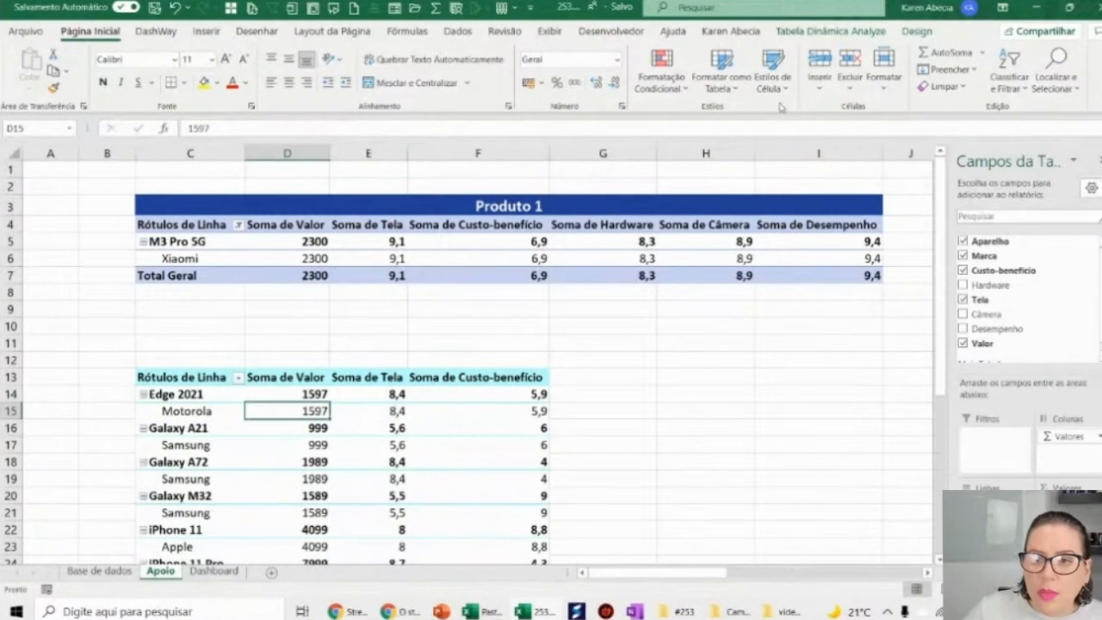
left_click(804, 33)
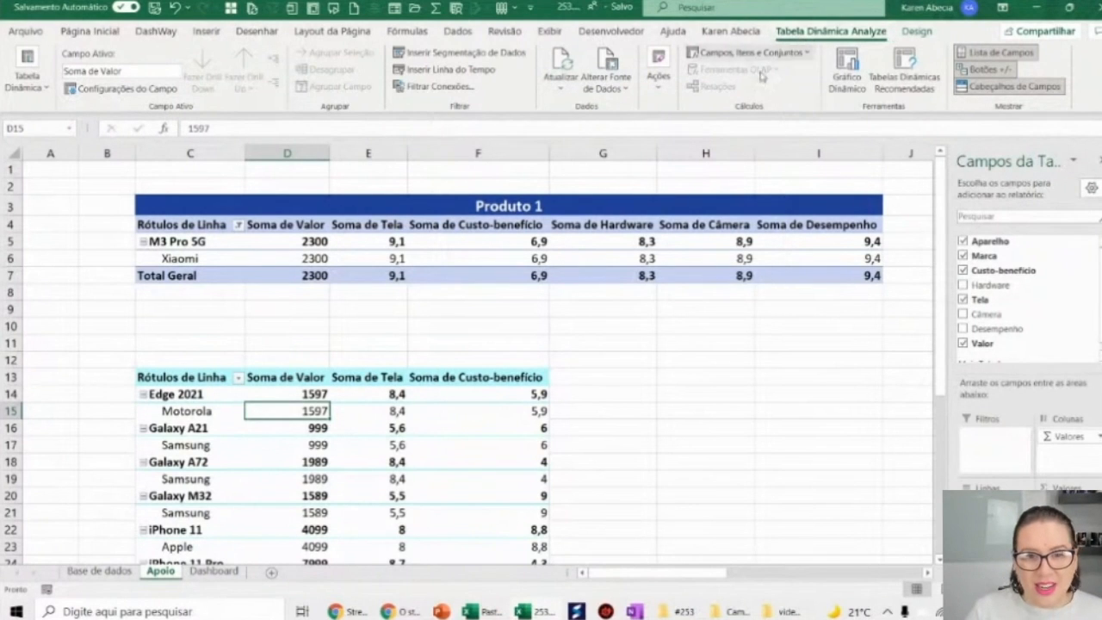
left_click(505, 52)
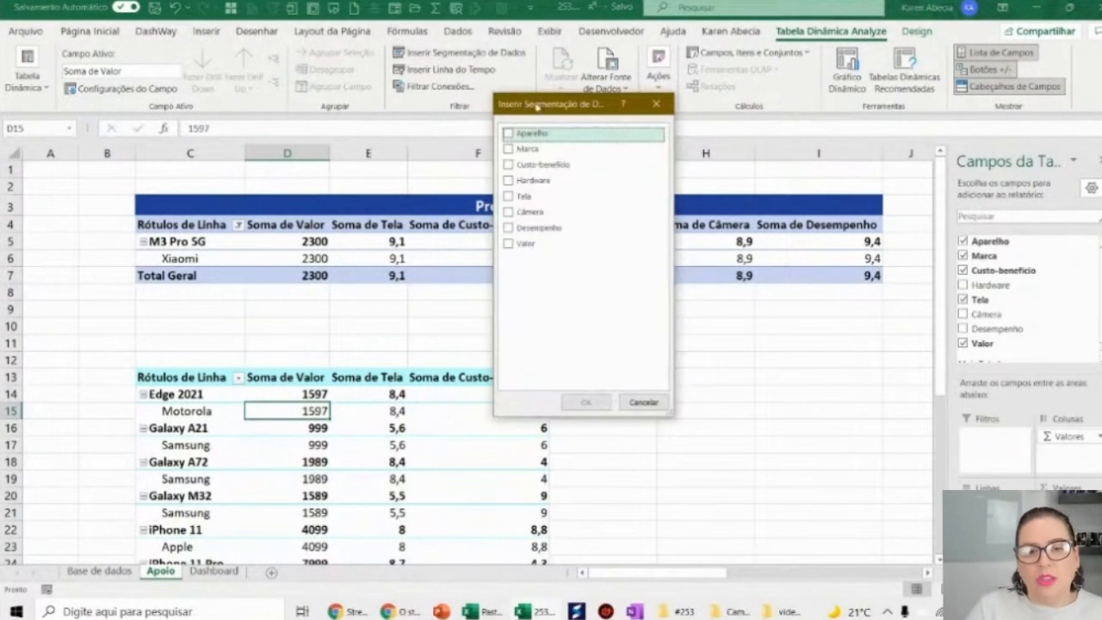
left_click_drag(537, 105, 597, 109)
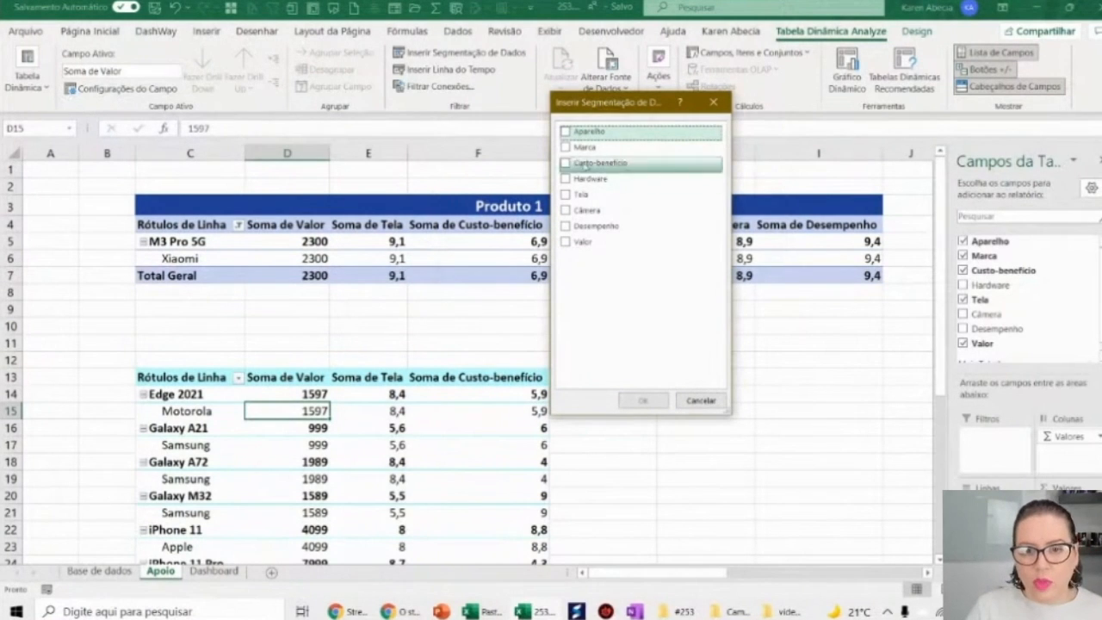
left_click(565, 132)
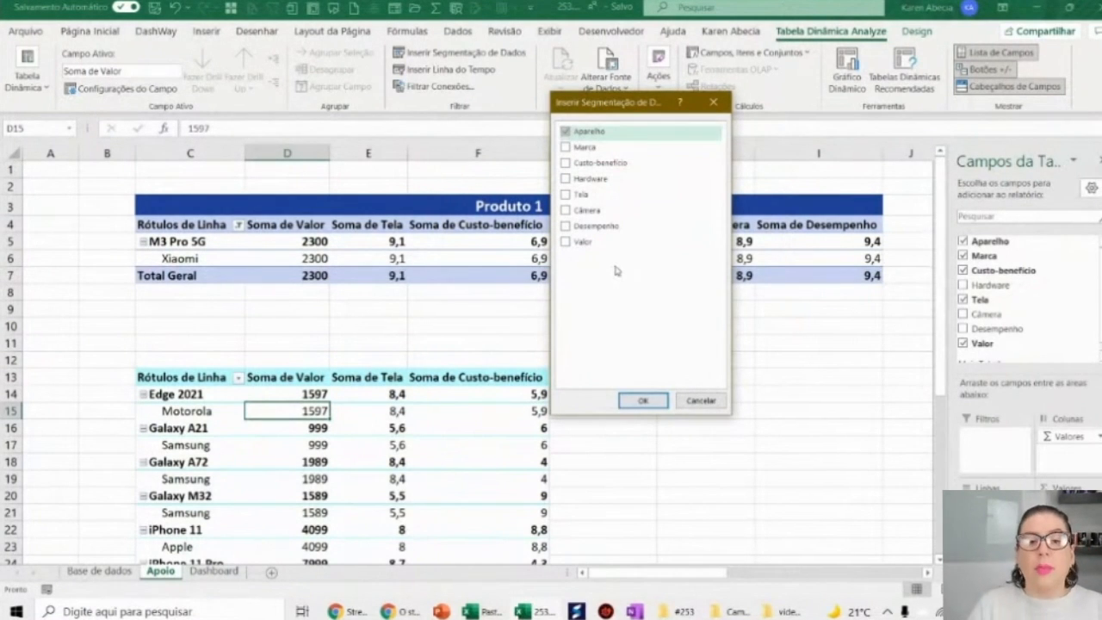
left_click(650, 401)
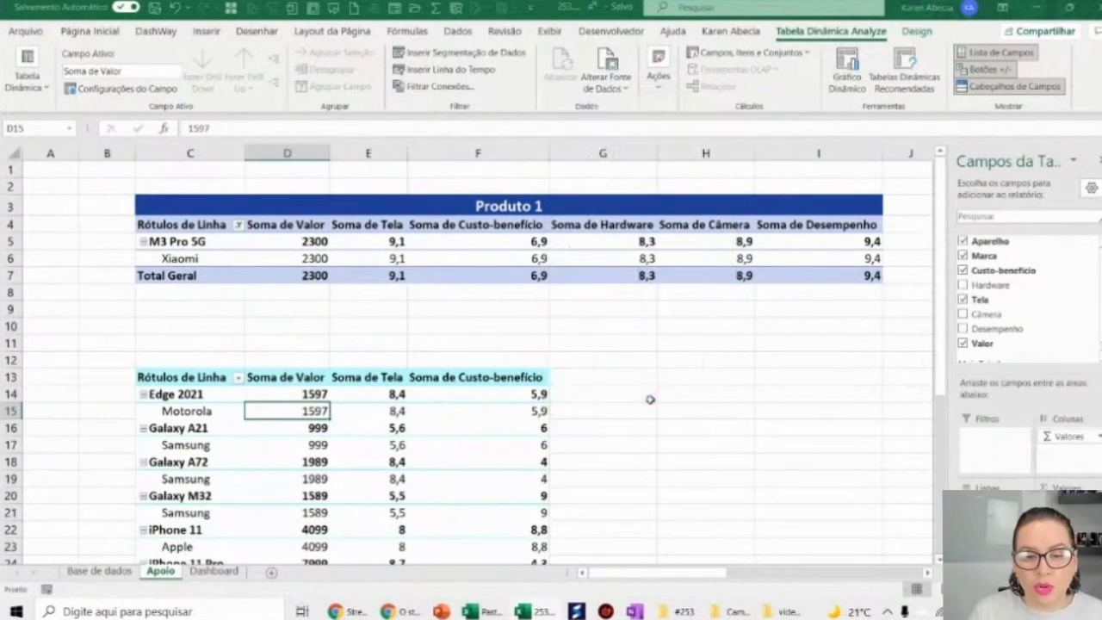
left_click_drag(465, 261, 730, 325)
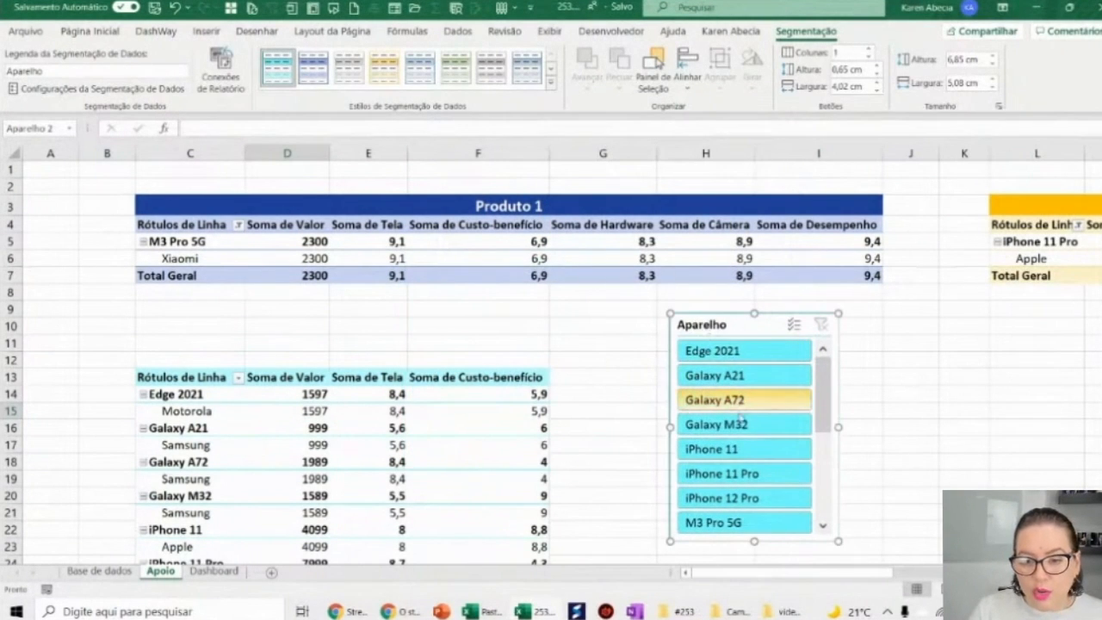
Try the Aparelho slicer by filtering the lower pivot table to Galaxy A21, Galaxy A72 and iPhone 11 in turn.
left_click(696, 379)
left_click(187, 395)
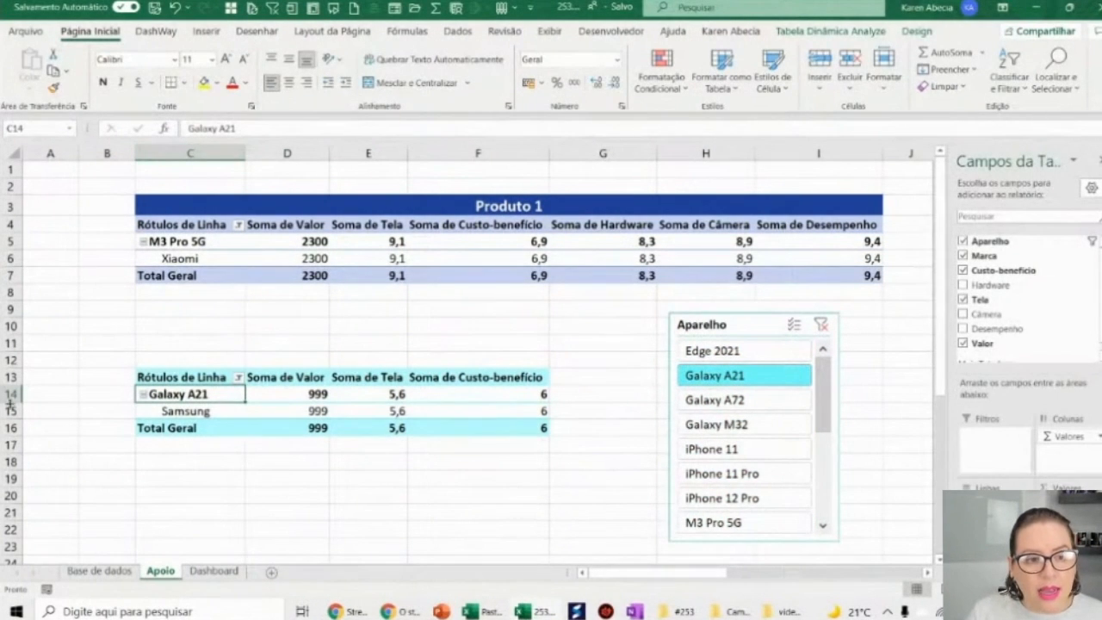
scroll(320, 356, "up", 2, "ctrl")
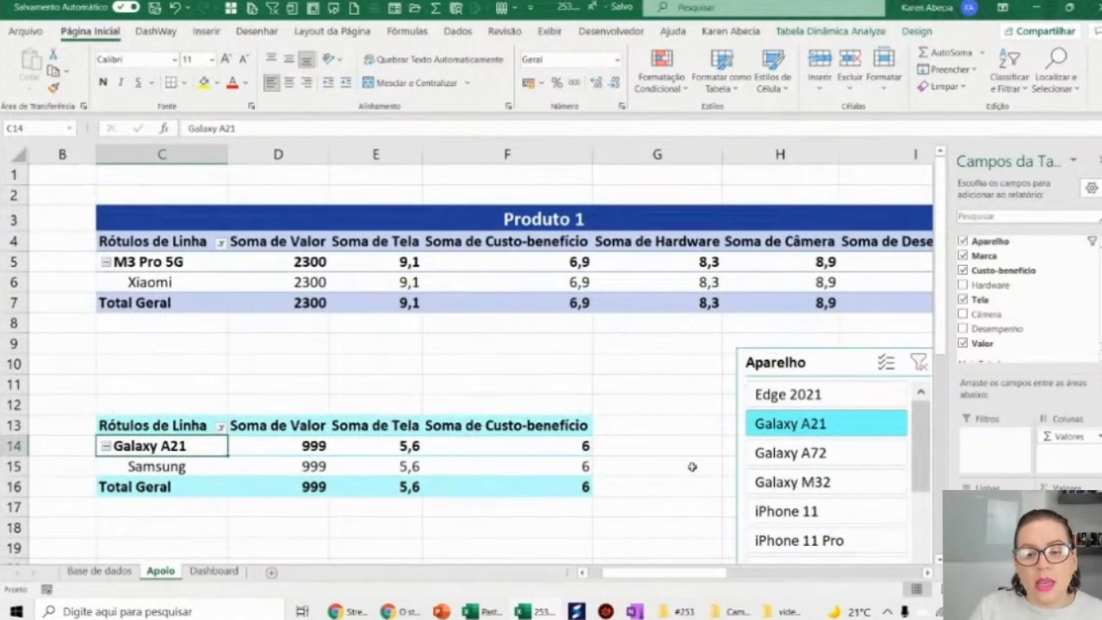
left_click(777, 456)
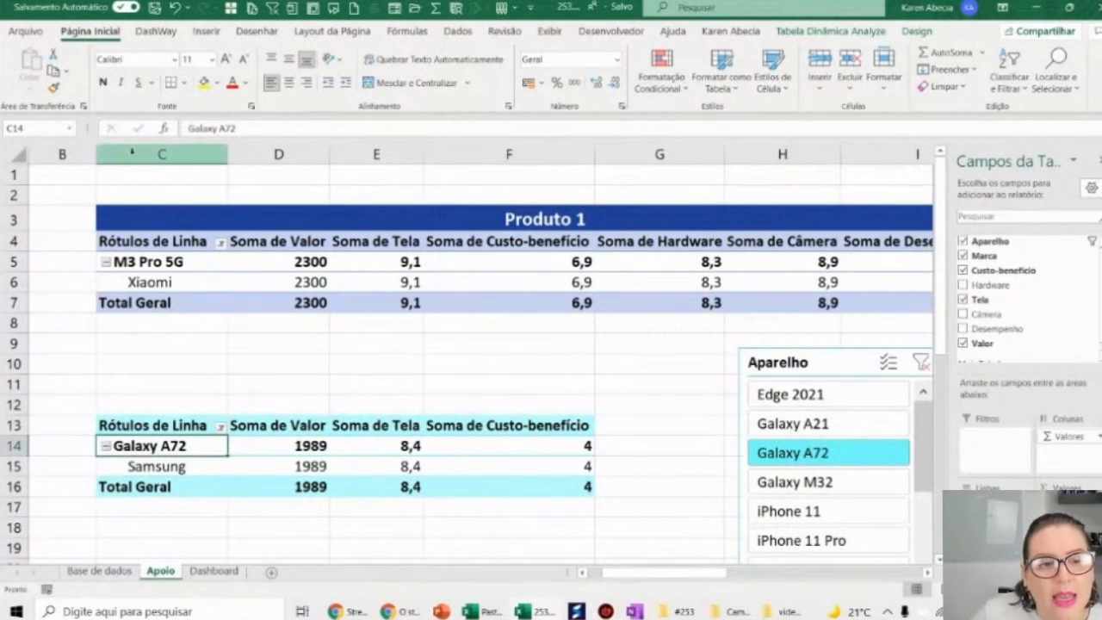
left_click(773, 512)
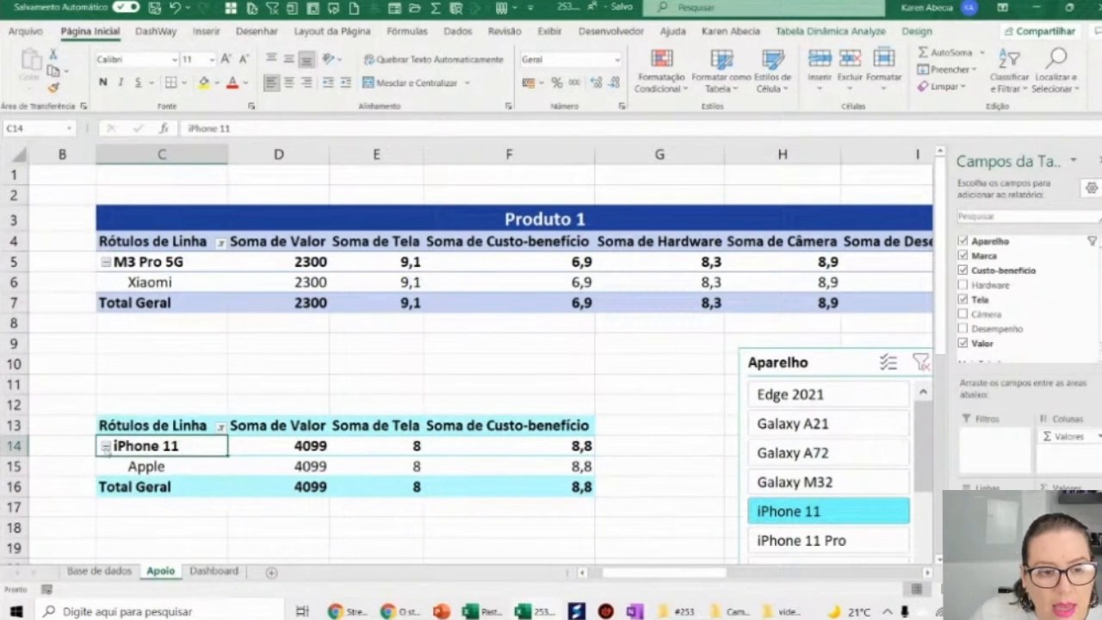
left_click(169, 465)
left_click(169, 446)
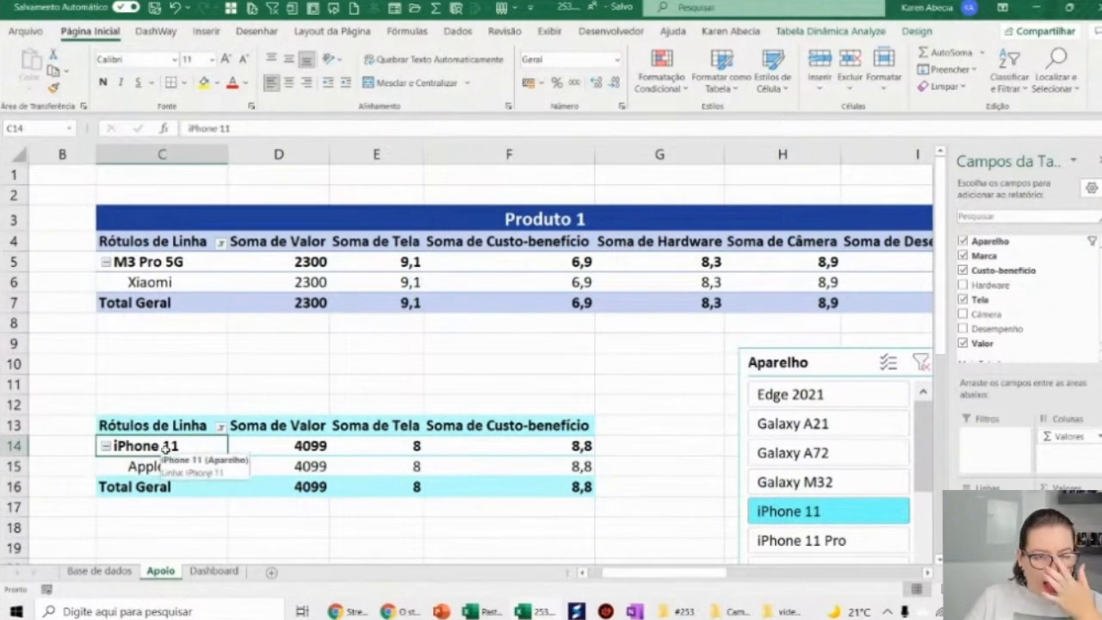
Switch the slicer through Galaxy A72, Galaxy M32 and iPhone 11, finishing with the pivot table filtered to Galaxy A21.
mouse_move(275, 463)
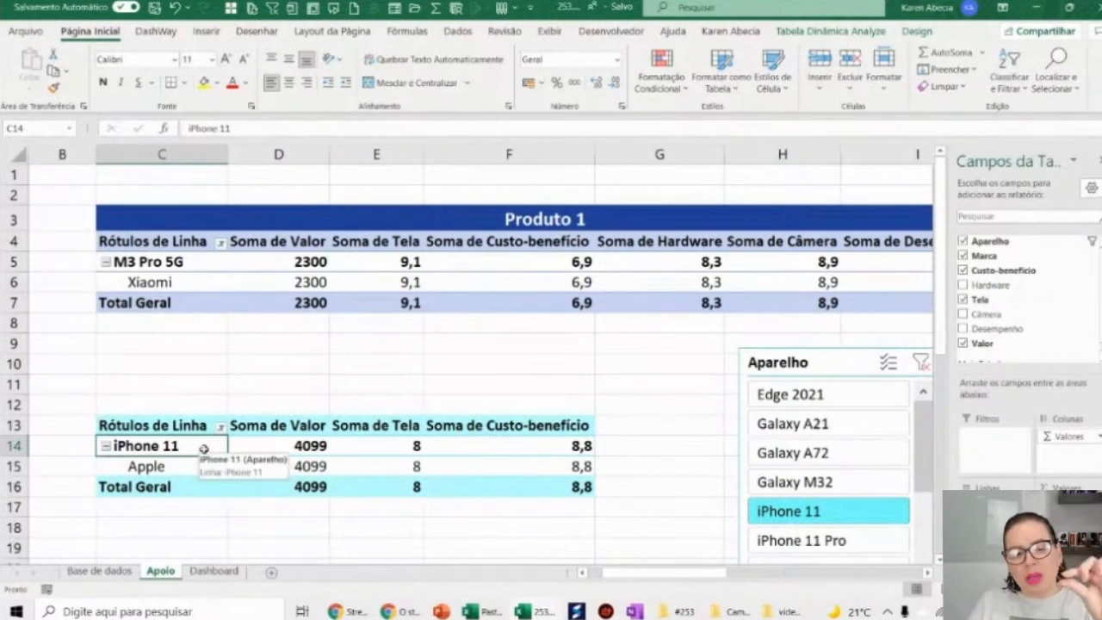
left_click(777, 458)
left_click(784, 482)
left_click(785, 511)
left_click(784, 482)
left_click(792, 456)
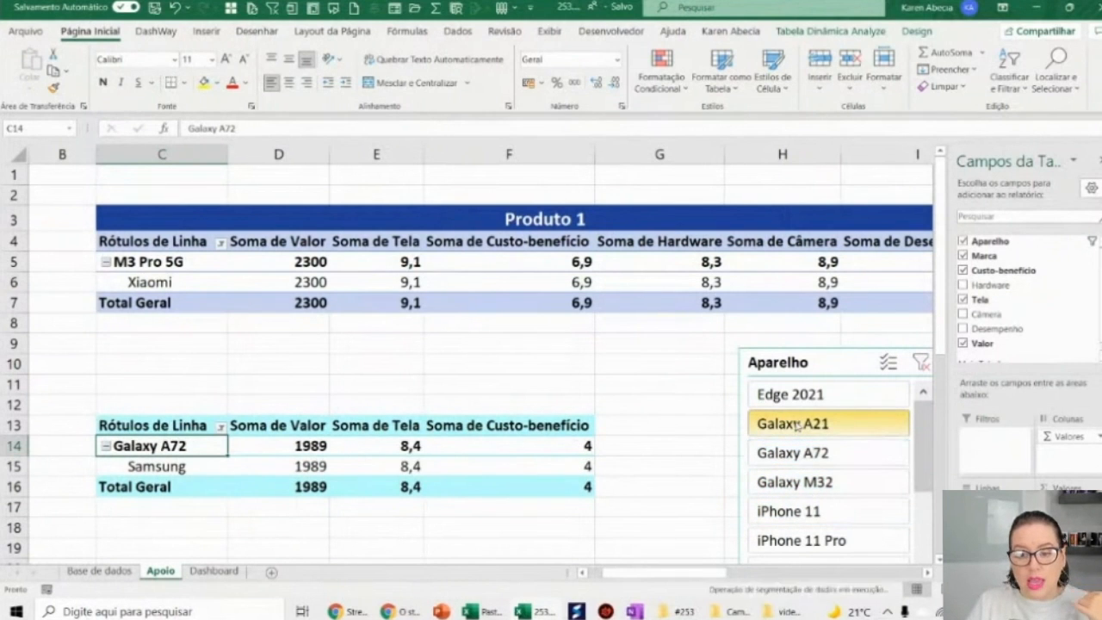
left_click(797, 422)
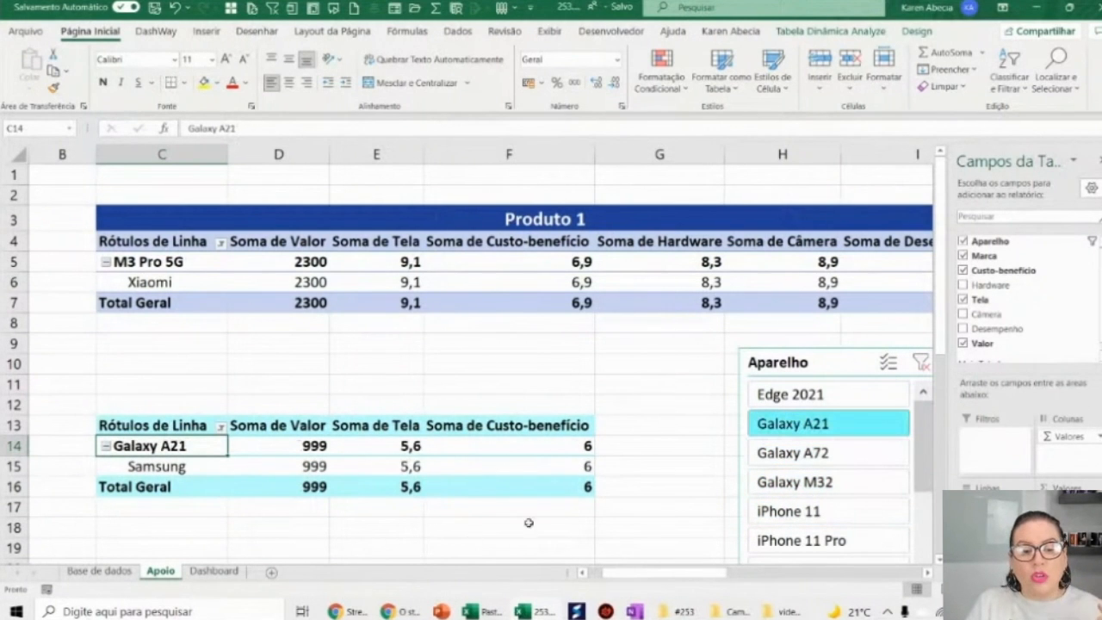
Review the phone records in the Base de dados table, checking the first Apple models in the Aparelho column, and return to Apoio.
left_click(118, 572)
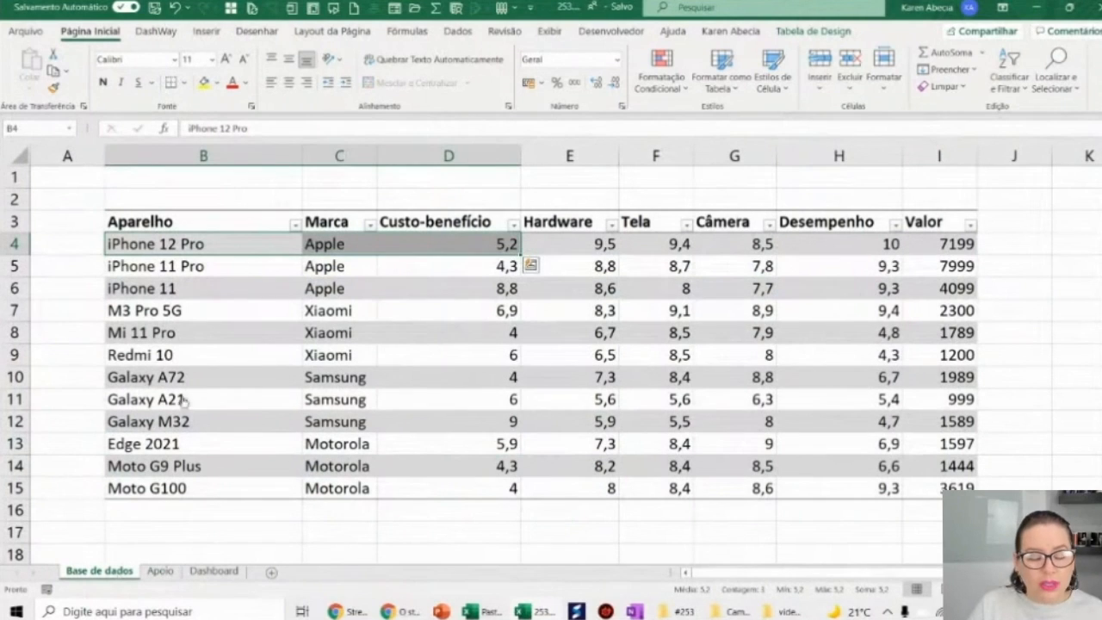
left_click(429, 377)
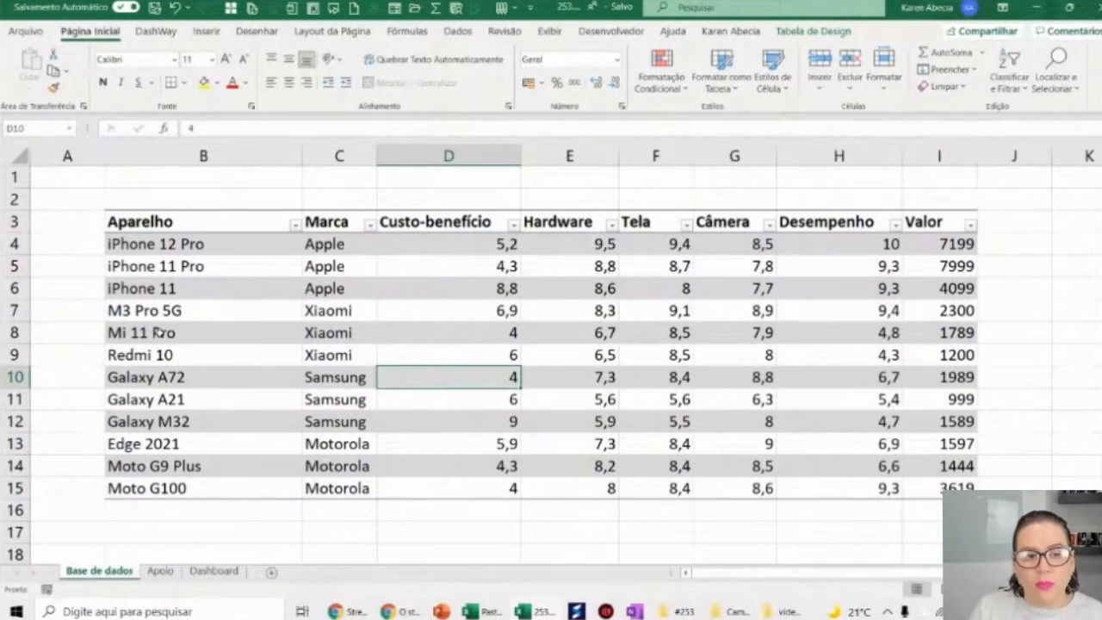
left_click(201, 245)
left_click(217, 263)
left_click(209, 289)
left_click(210, 249)
left_click(160, 571)
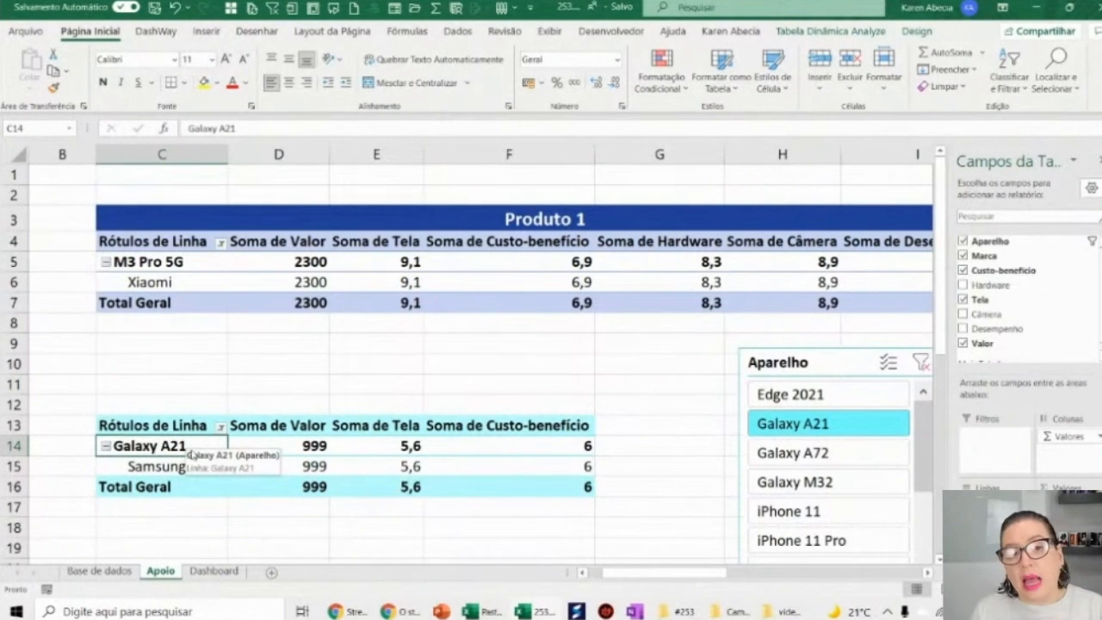
Move the lower pivot table's Aparelho slicer up over the Hardware and Câmera columns, just below the Produto 1 header row.
left_click(789, 361)
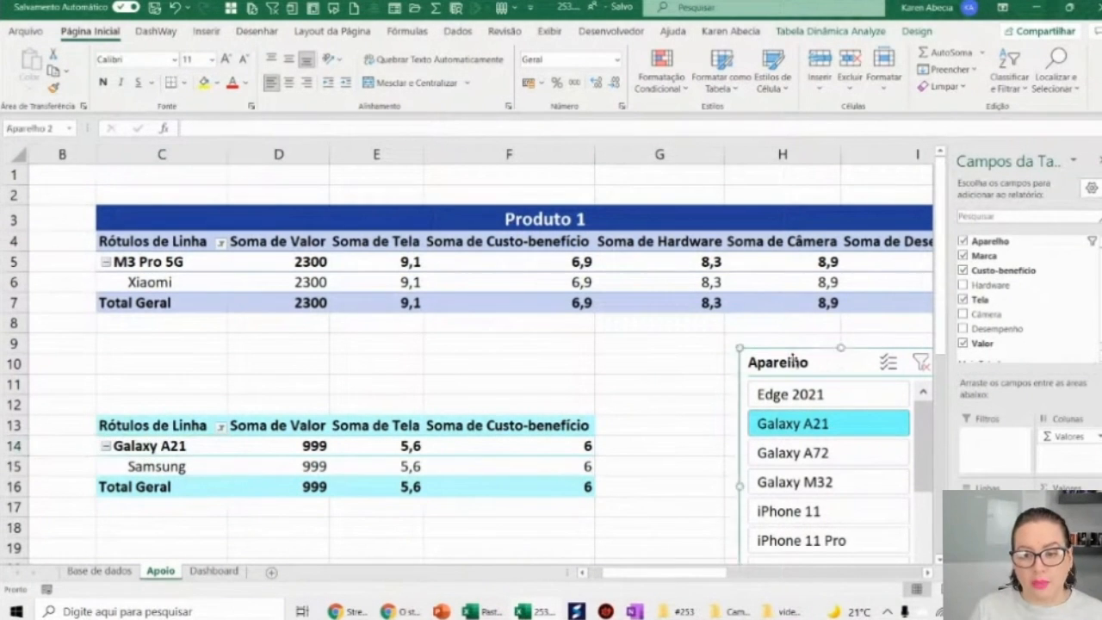
left_click_drag(788, 362, 699, 262)
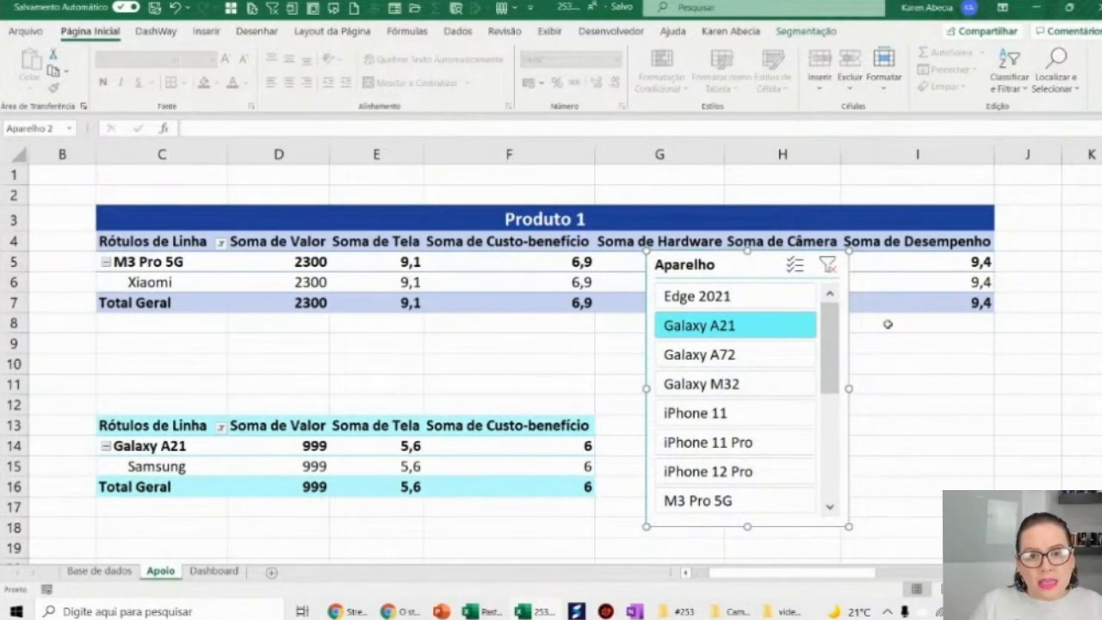
Check the Custo-benefício value of Mi 11 Pro in the Base de dados table and return to the Apoio sheet.
left_click(102, 571)
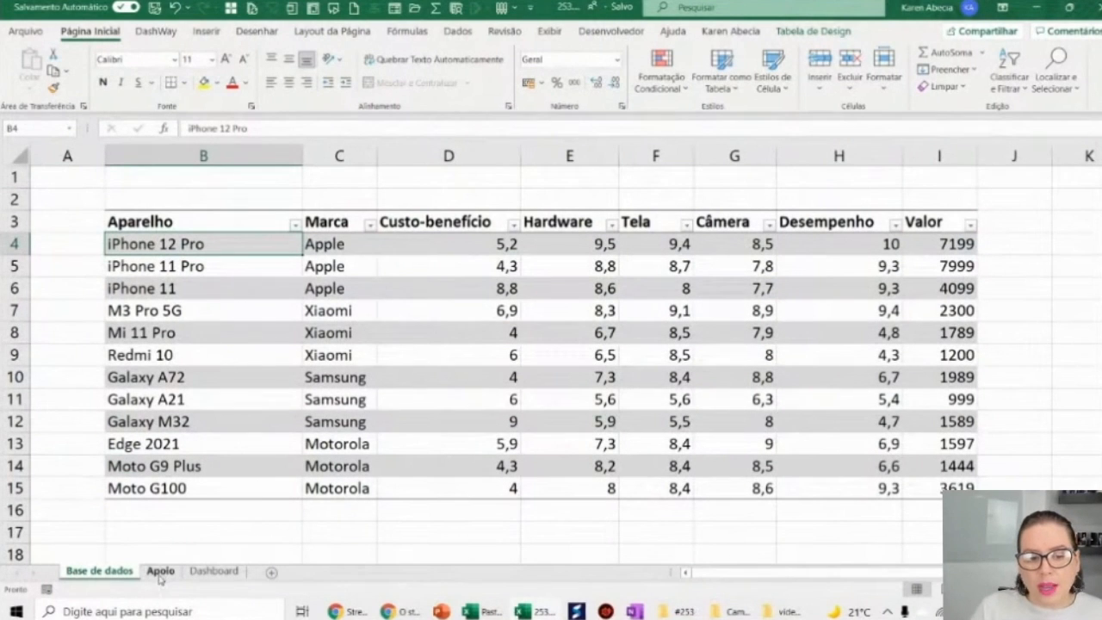
left_click(499, 337)
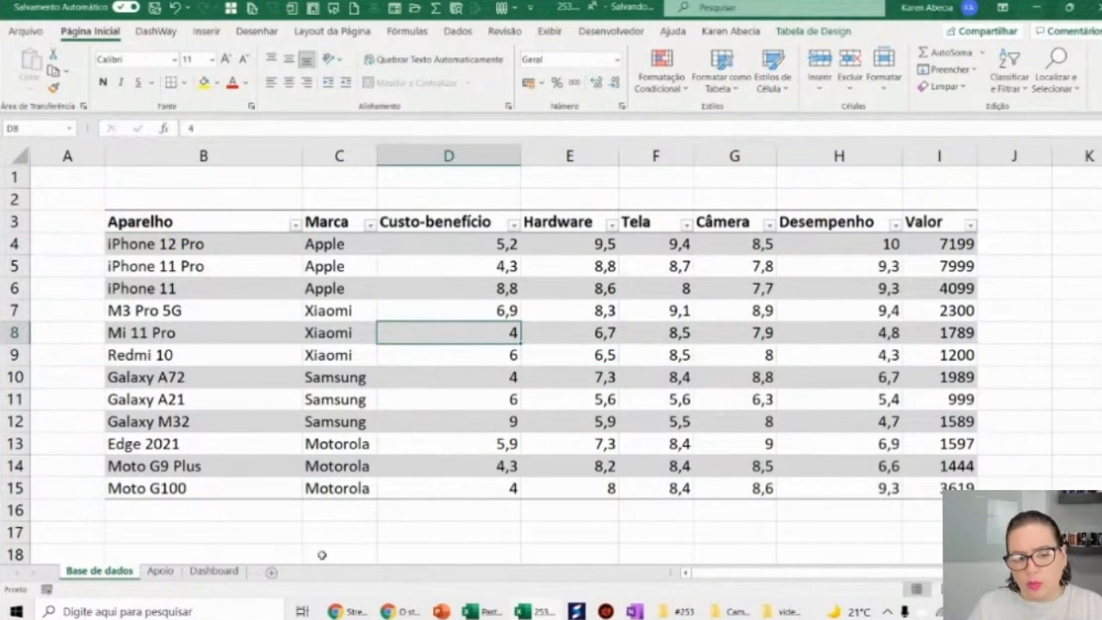
left_click(160, 572)
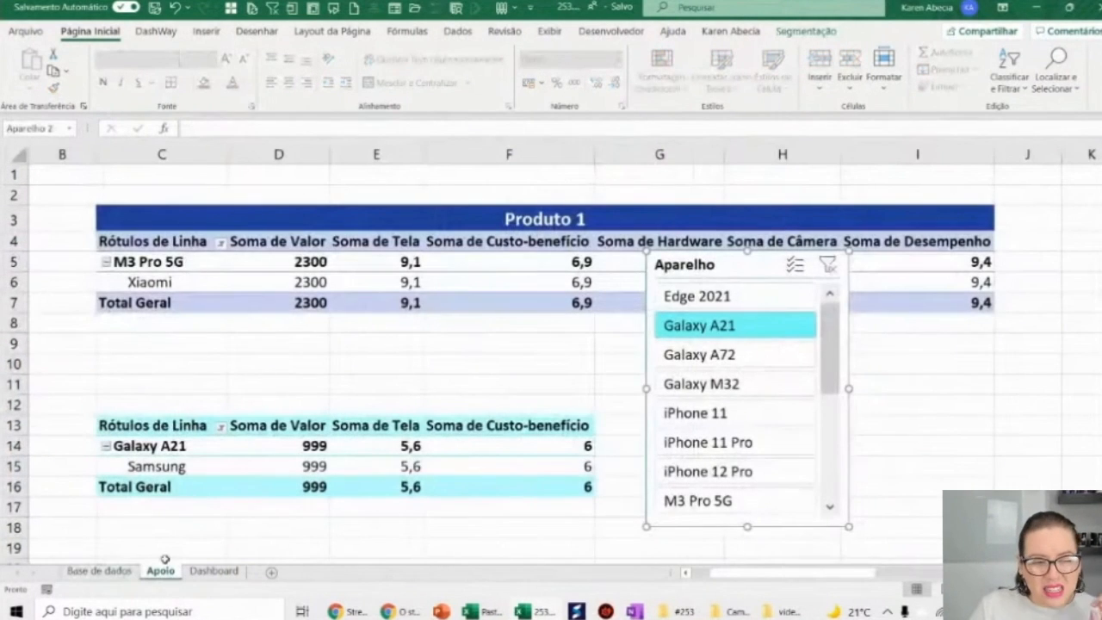